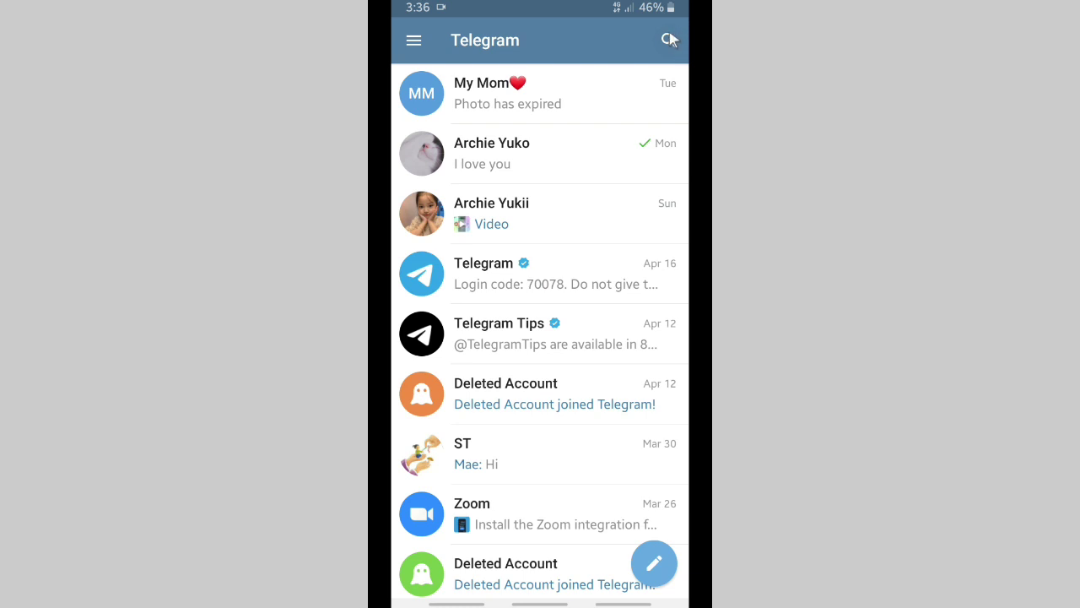
- Search for botfather, open the verified BotFather chat and start it
click(669, 40)
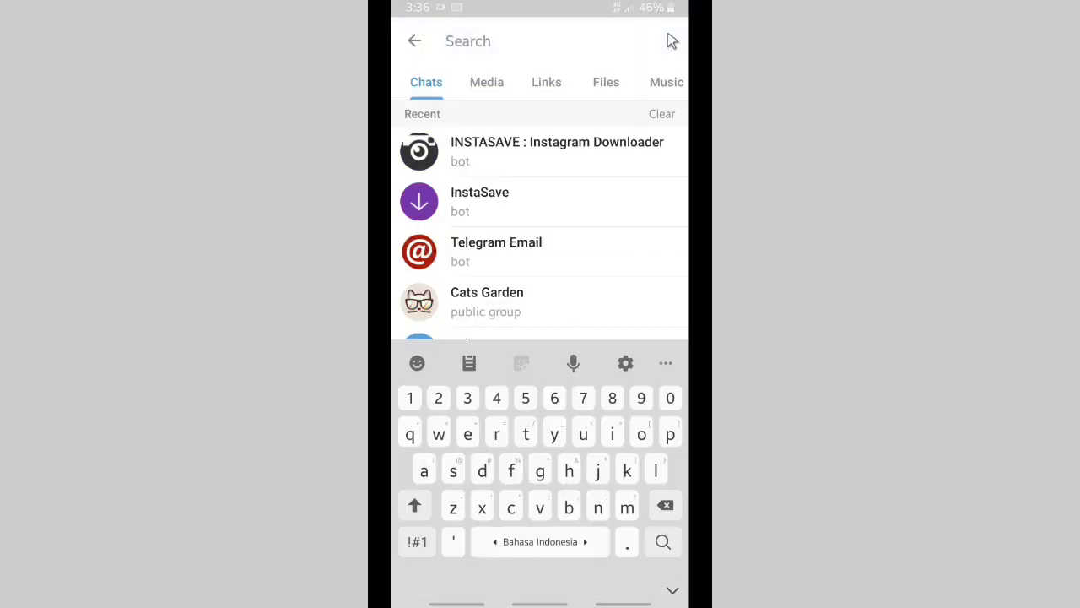
text(b)
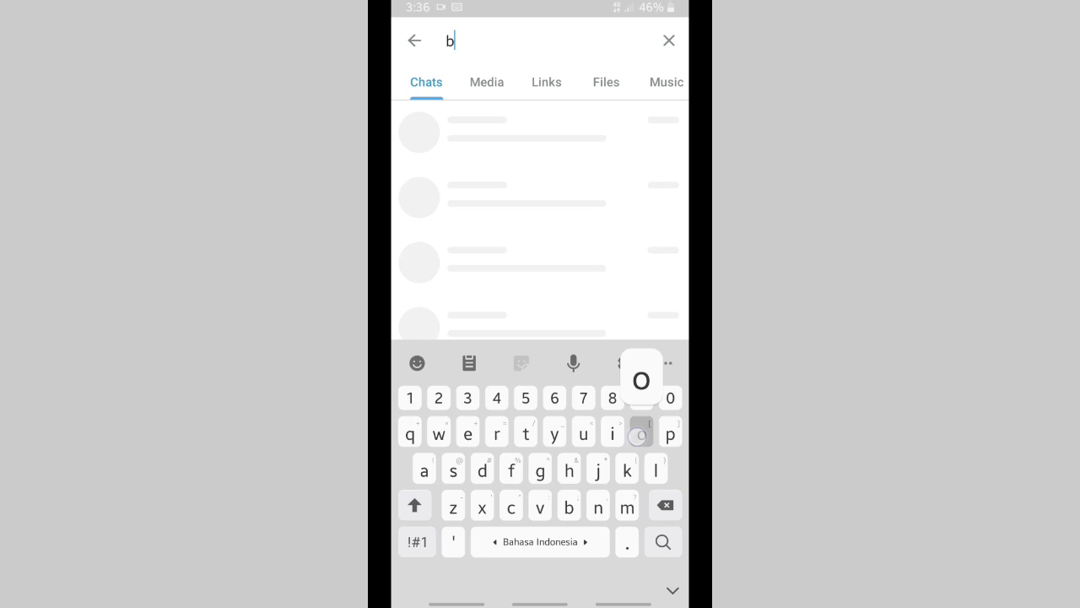
text(otfath)
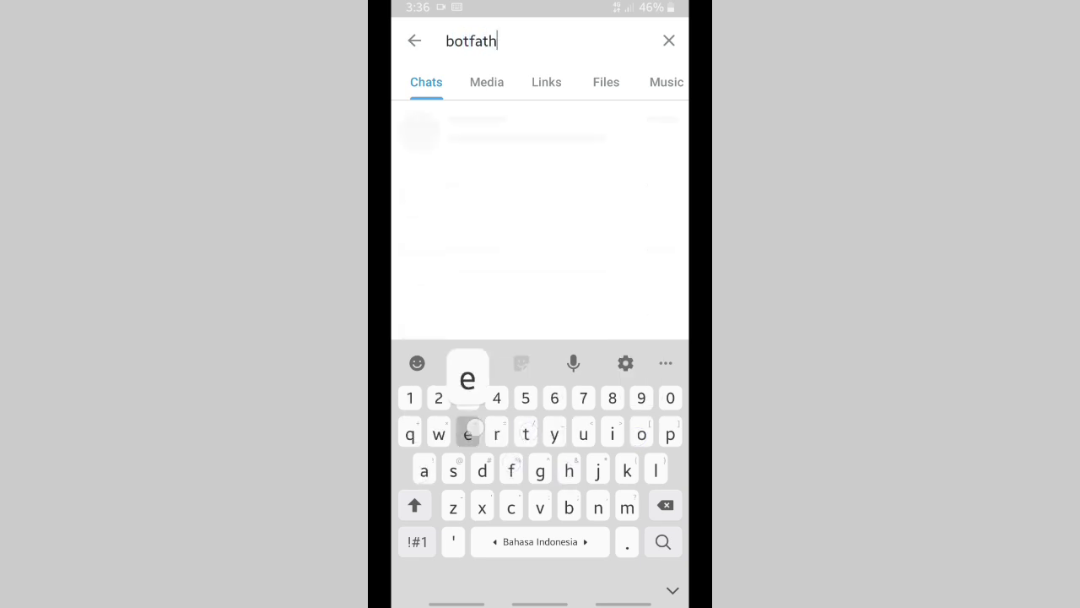
text(er)
key(Return)
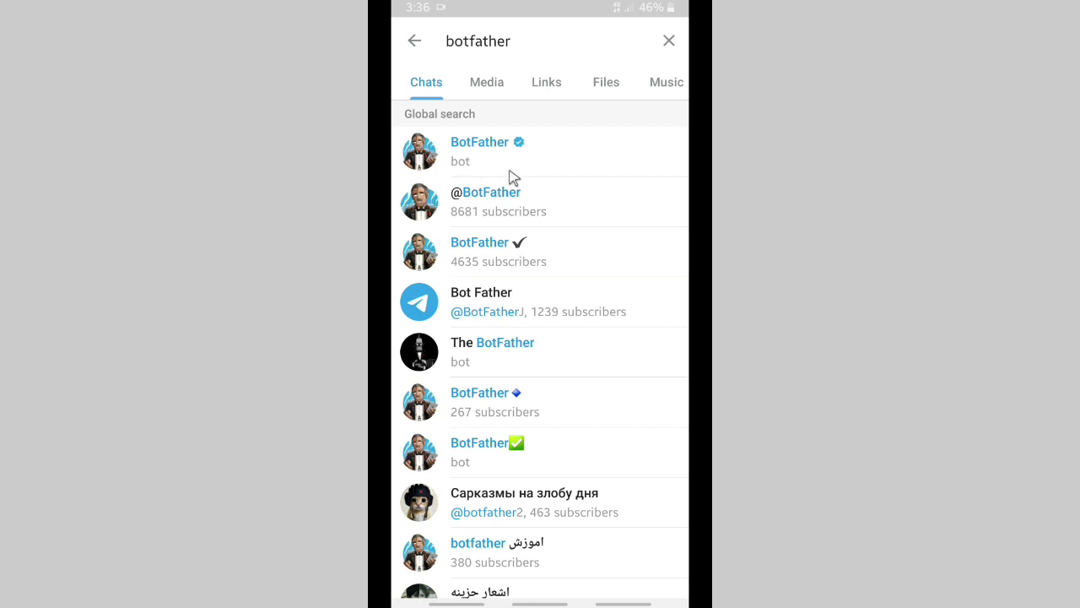
click(475, 161)
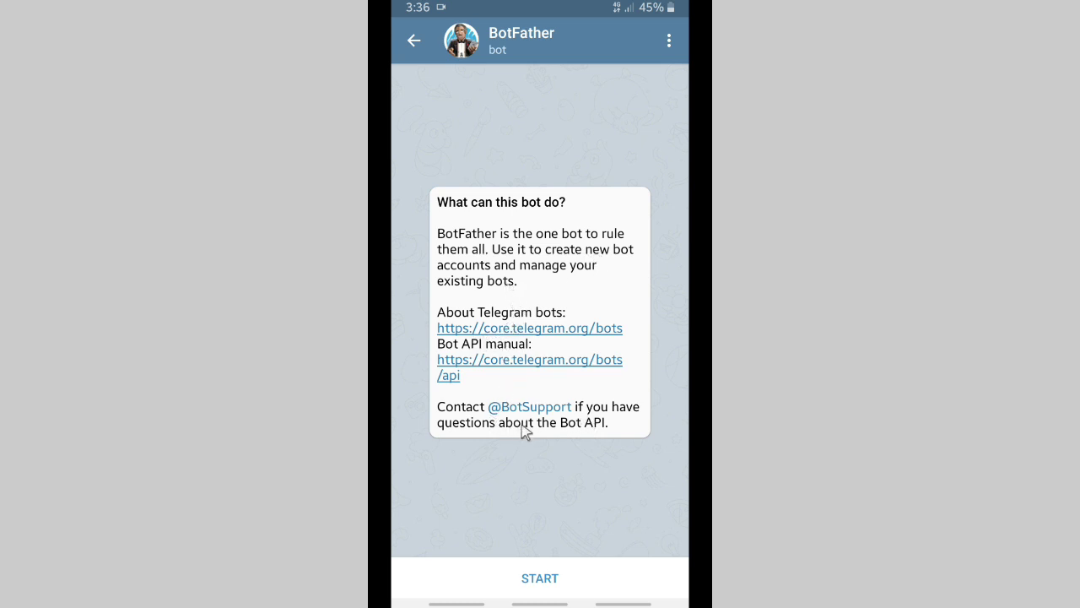
click(540, 578)
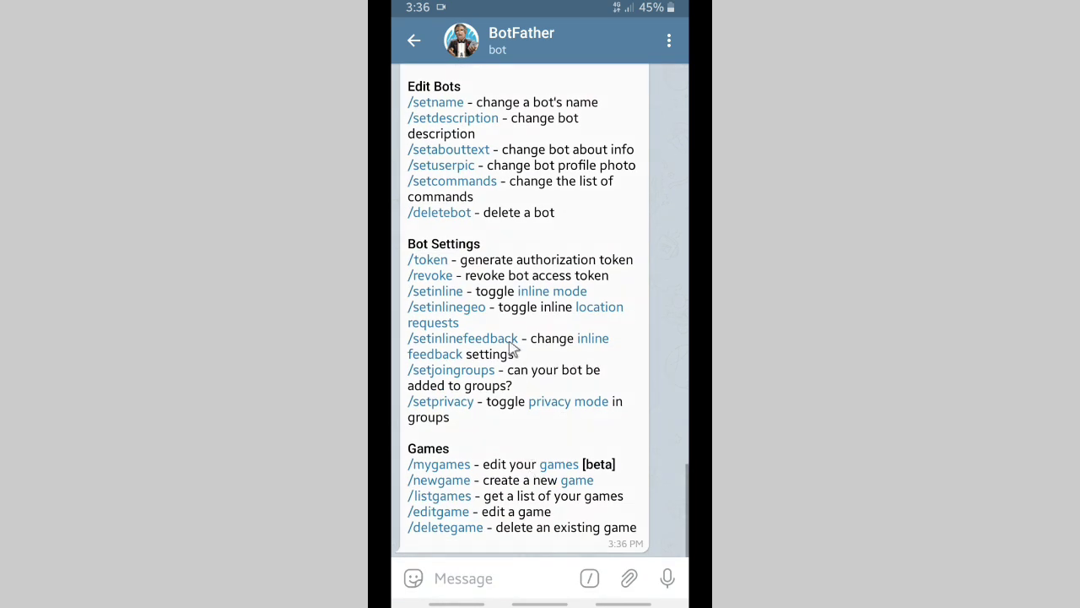
- Open the bots manual linked as 'see the manual' in BotFather's command list
scroll(515, 337, up, 1)
scroll(515, 325, up, 2)
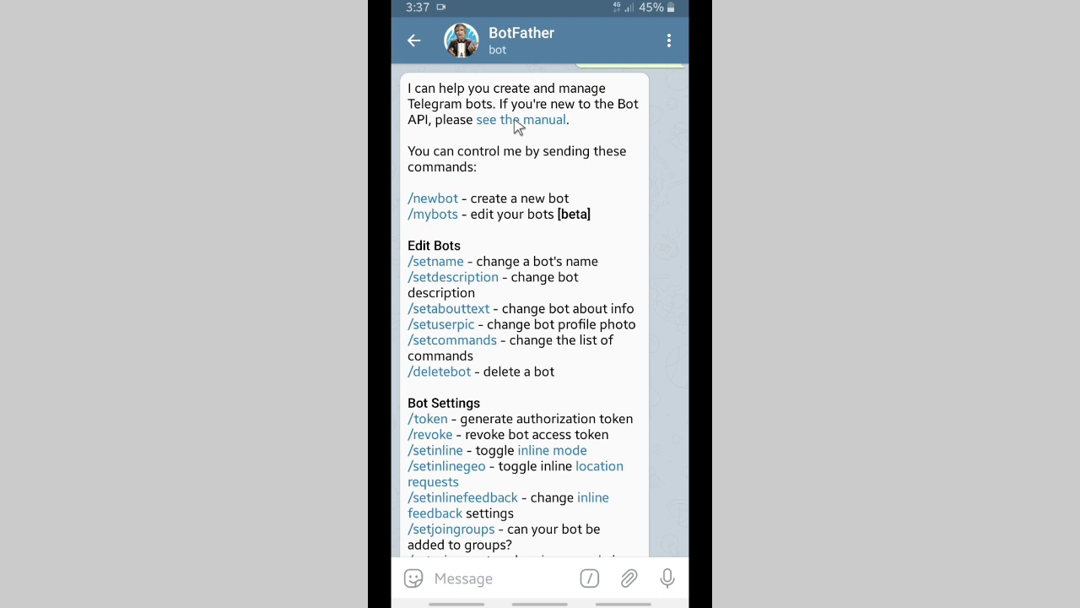
click(514, 119)
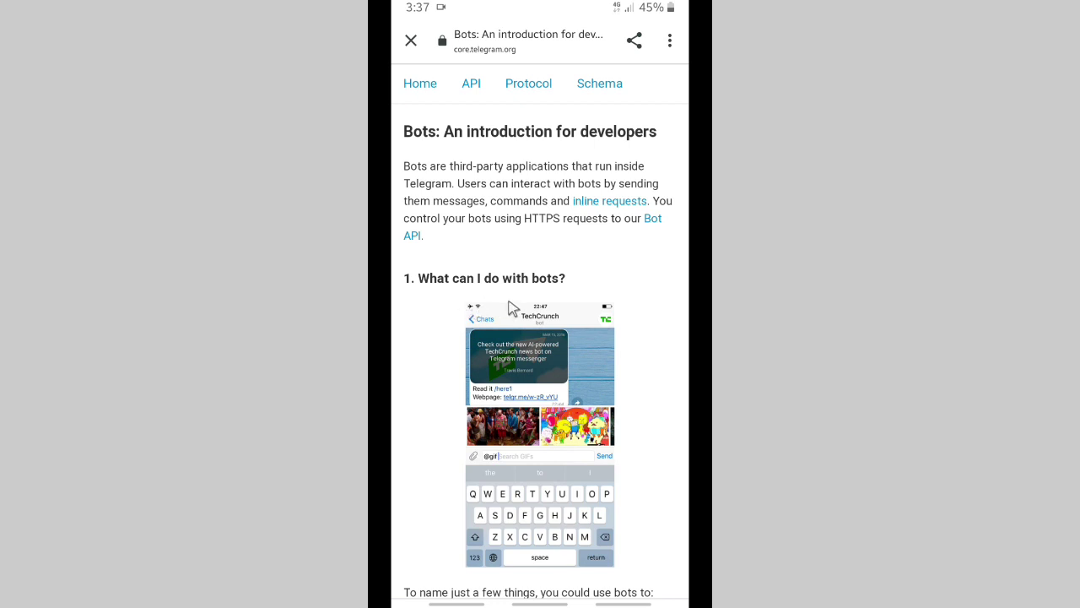
scroll(509, 383, down, 2)
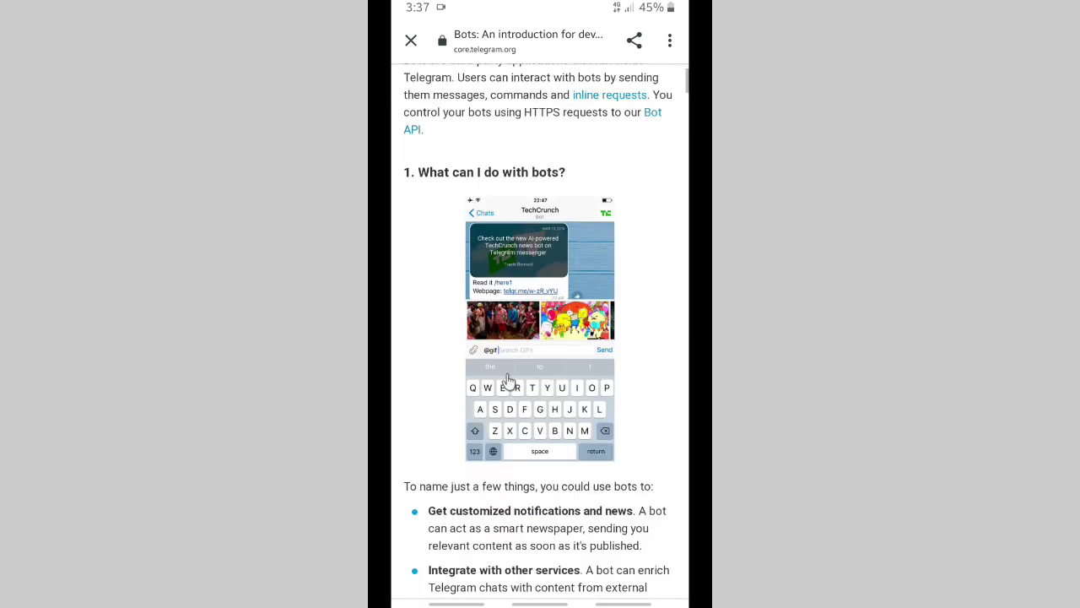
scroll(514, 473, down, 1)
scroll(518, 424, down, 1)
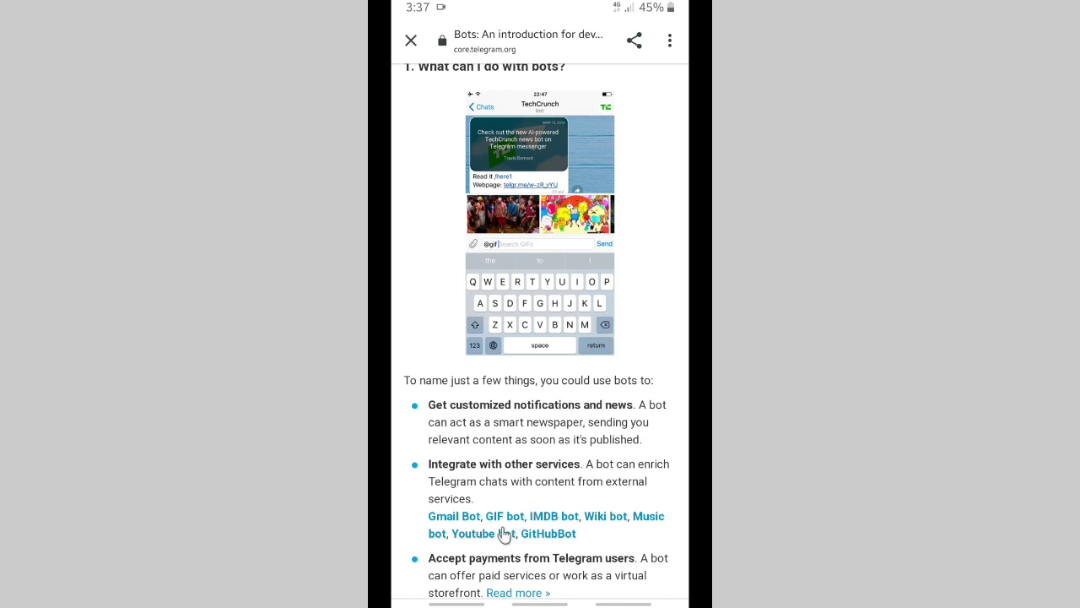
scroll(541, 576, down, 1)
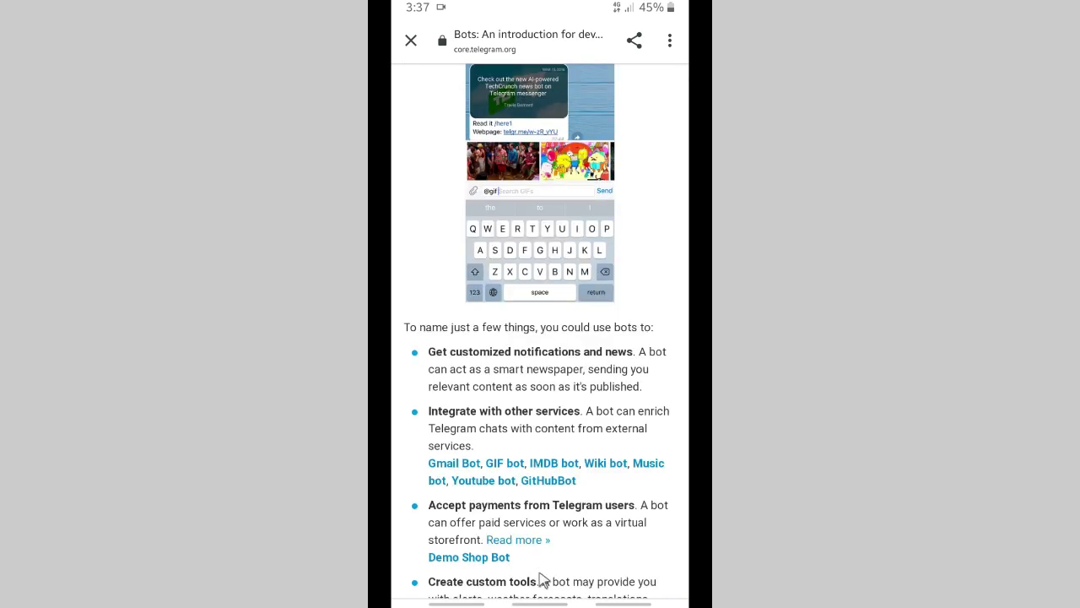
scroll(526, 569, down, 3)
scroll(526, 570, down, 1)
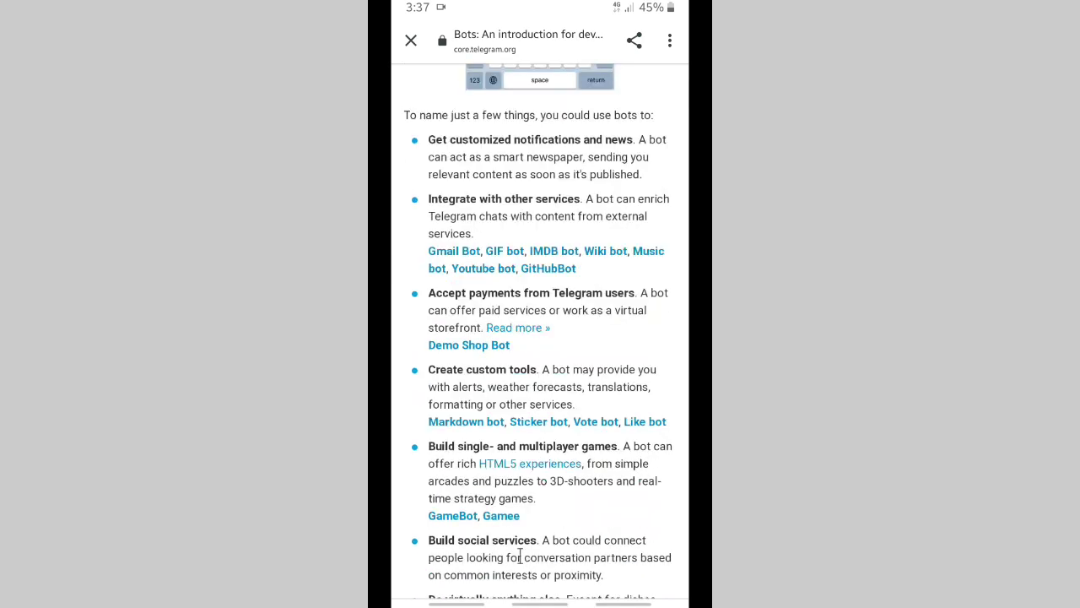
scroll(522, 559, down, 1)
scroll(521, 557, down, 1)
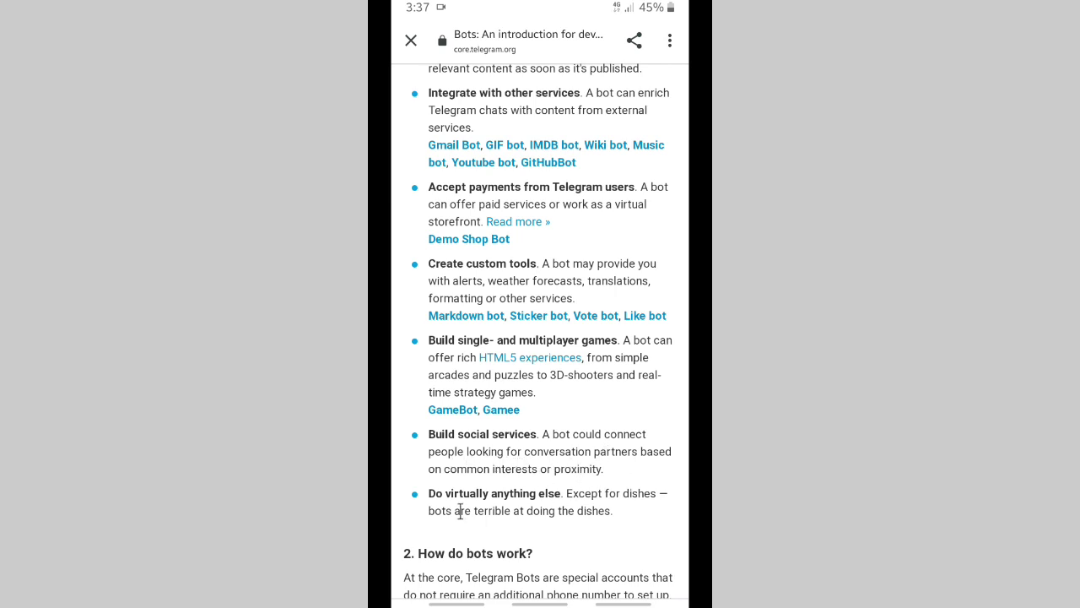
scroll(531, 476, down, 5)
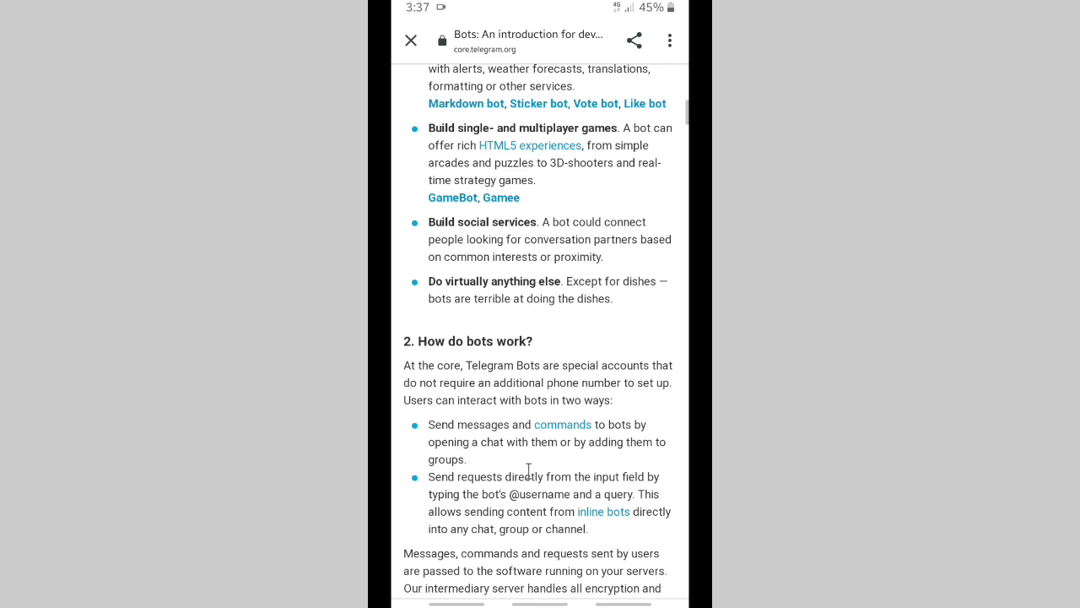
scroll(531, 475, down, 5)
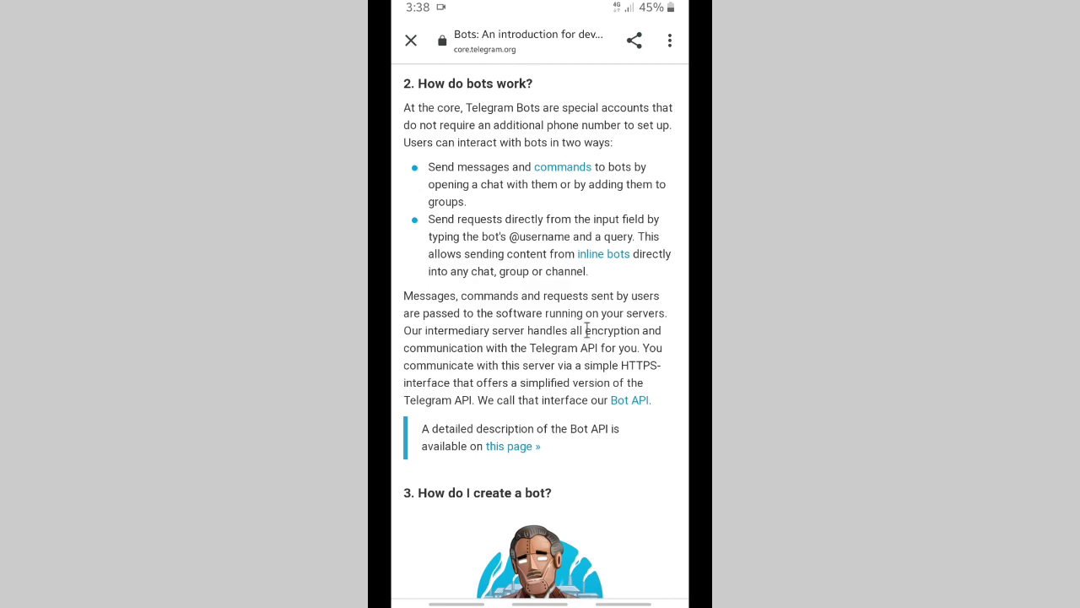
- Scroll to section 3 and follow the 'below' link to section 6, BotFather
scroll(503, 361, down, 2)
scroll(503, 361, down, 3)
scroll(503, 363, down, 3)
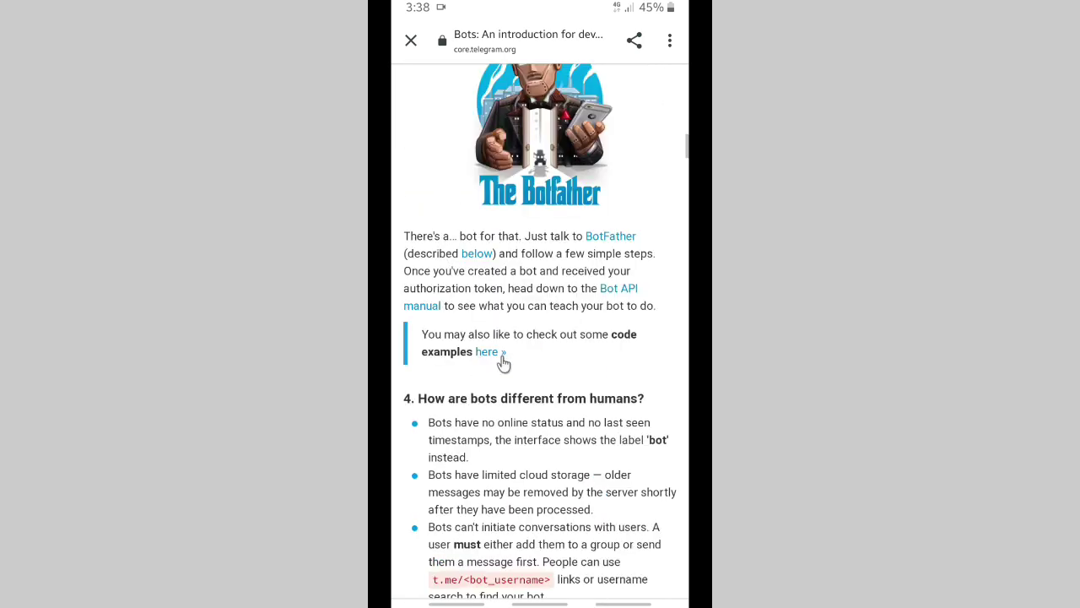
scroll(503, 362, up, 1)
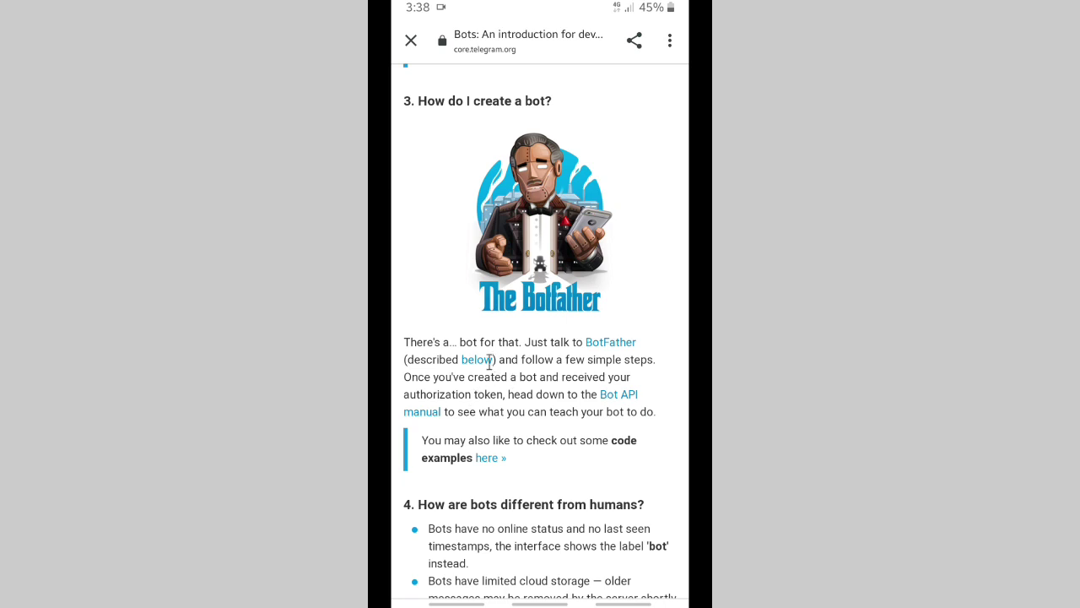
click(479, 361)
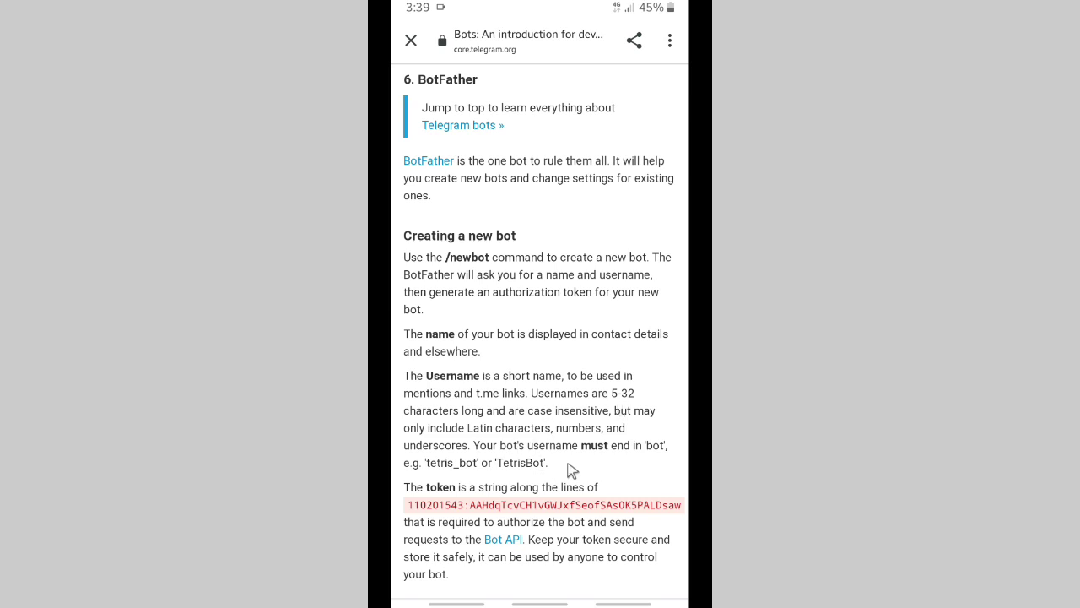
- Scroll through the manual's BotFather commands section, then return to the BotFather chat
scroll(532, 478, down, 5)
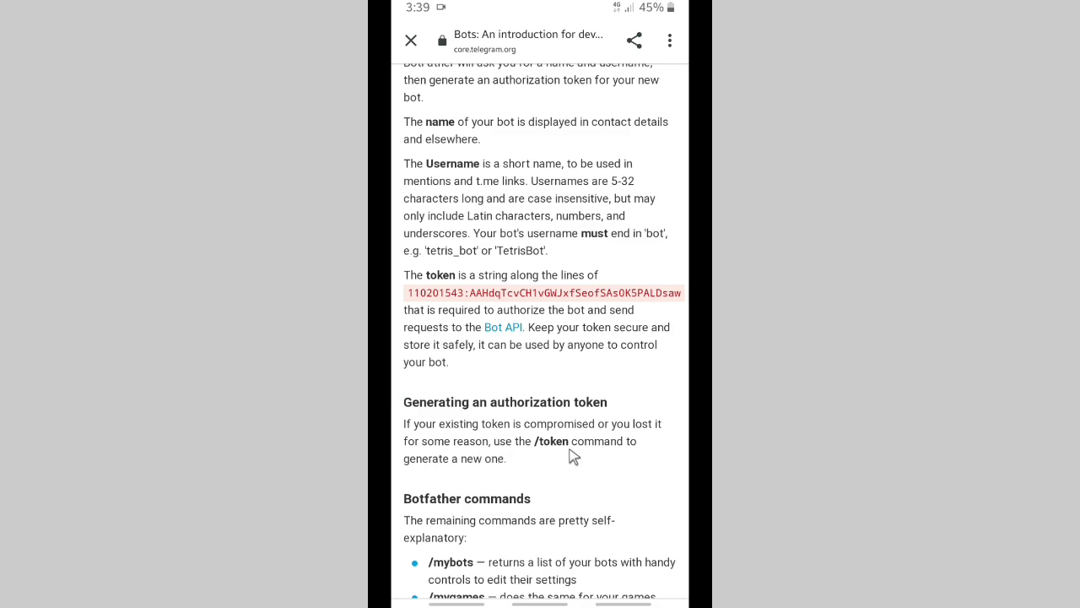
scroll(506, 483, down, 1)
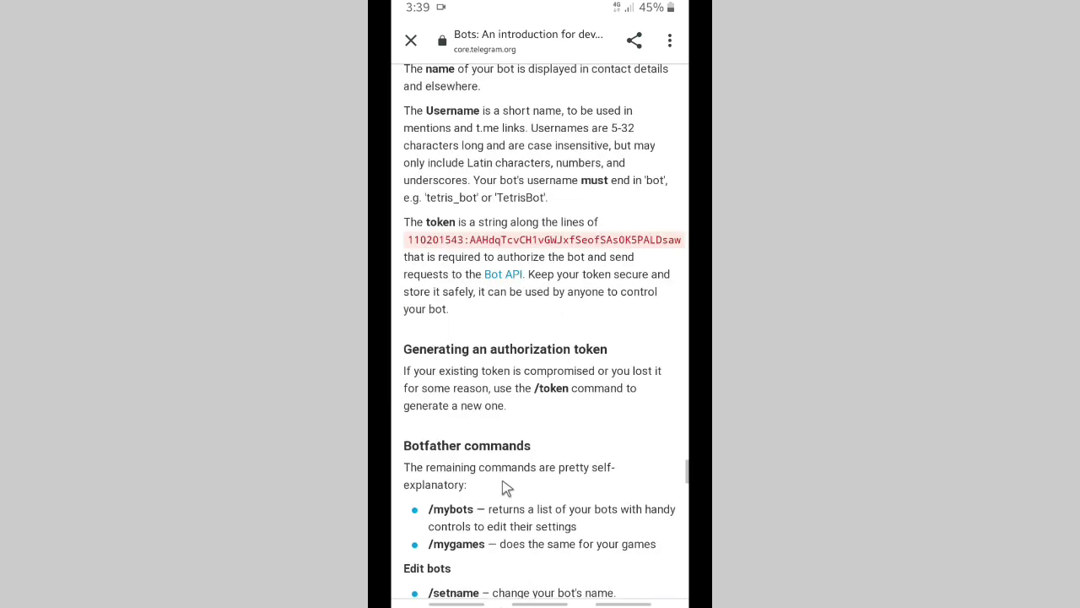
scroll(506, 483, down, 3)
scroll(502, 481, down, 3)
scroll(499, 479, down, 1)
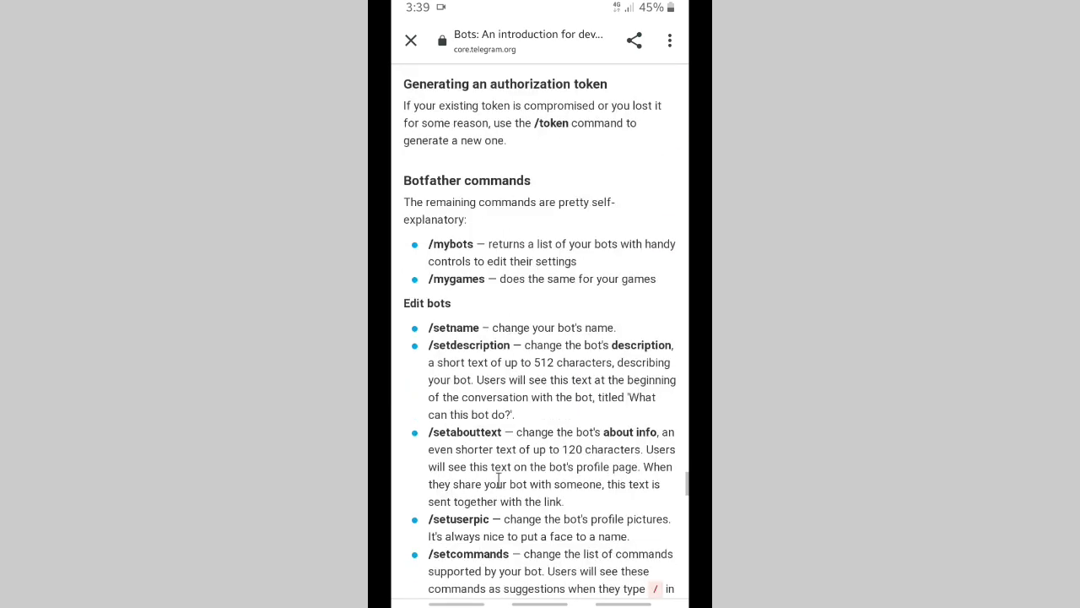
scroll(499, 481, down, 3)
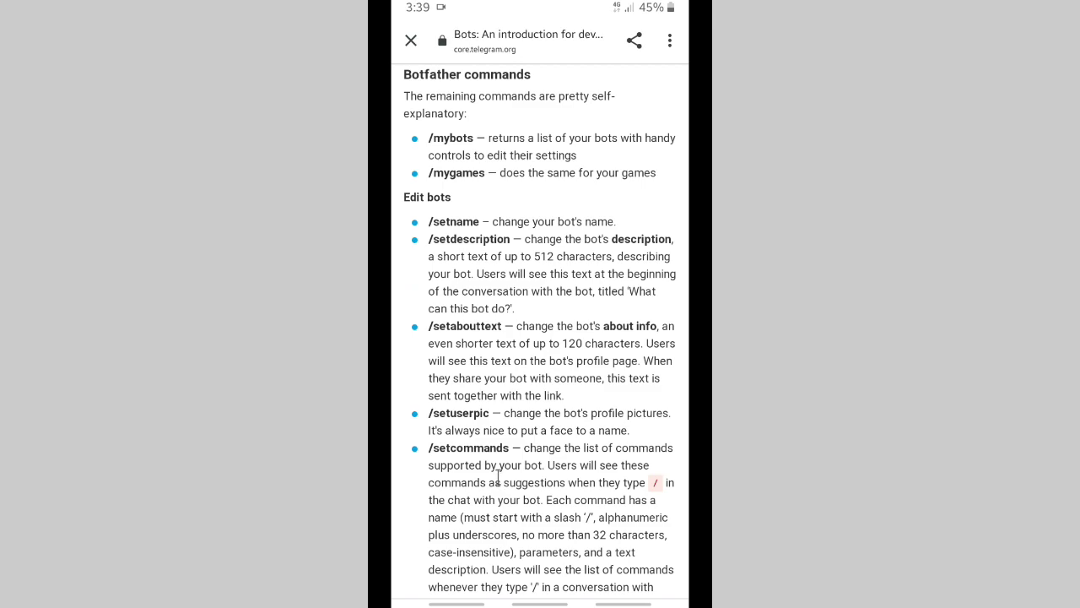
scroll(498, 479, down, 2)
scroll(498, 477, down, 5)
scroll(498, 477, down, 5)
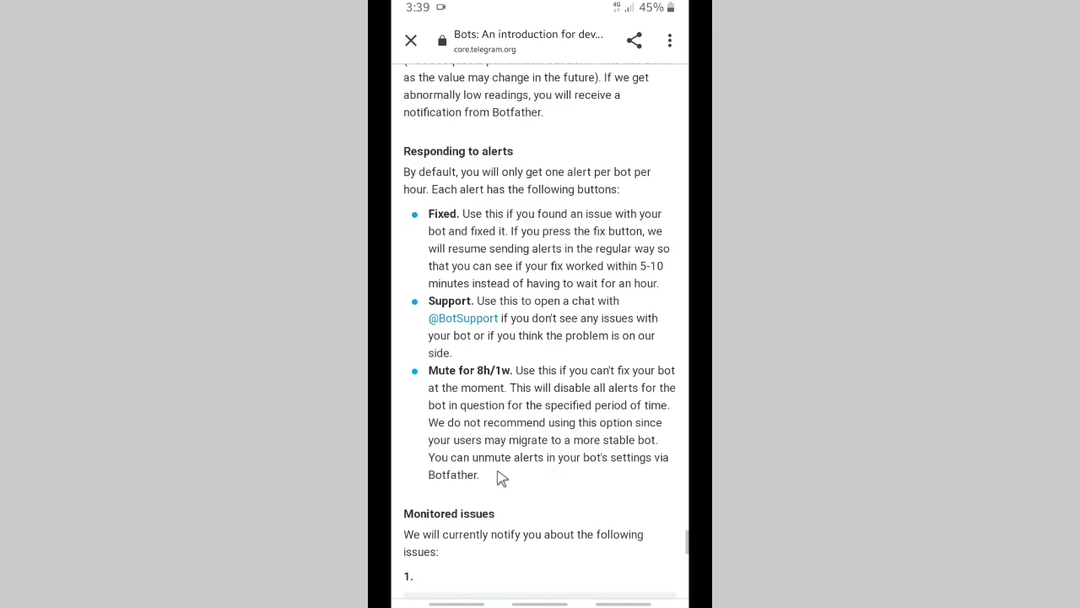
scroll(498, 478, down, 3)
scroll(499, 479, down, 1)
scroll(498, 479, down, 8)
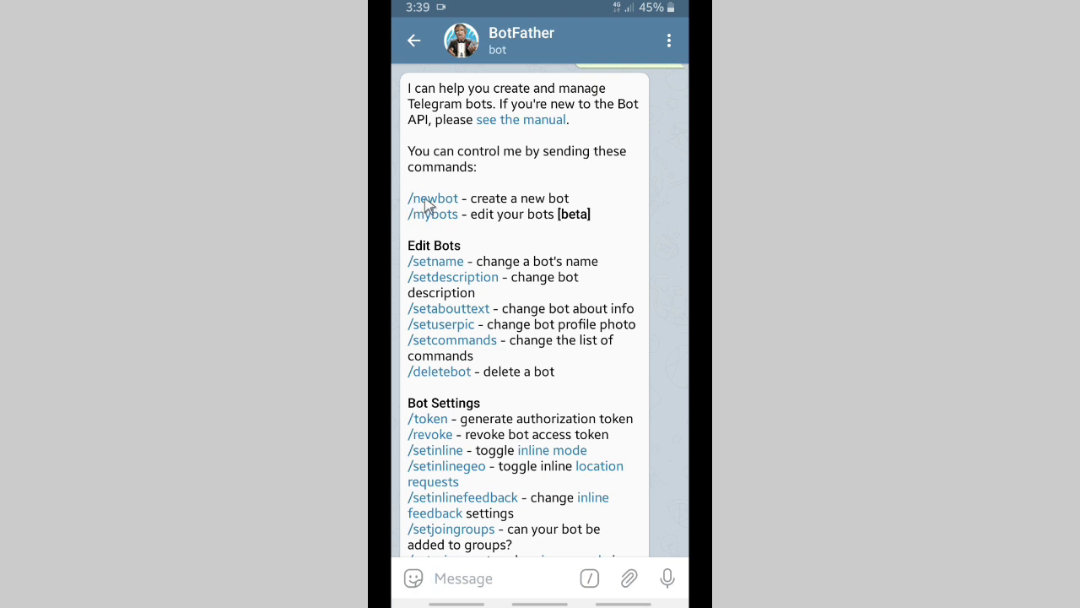
- Send /newbot to BotFather and name the new bot 'Kind Finder'
click(432, 198)
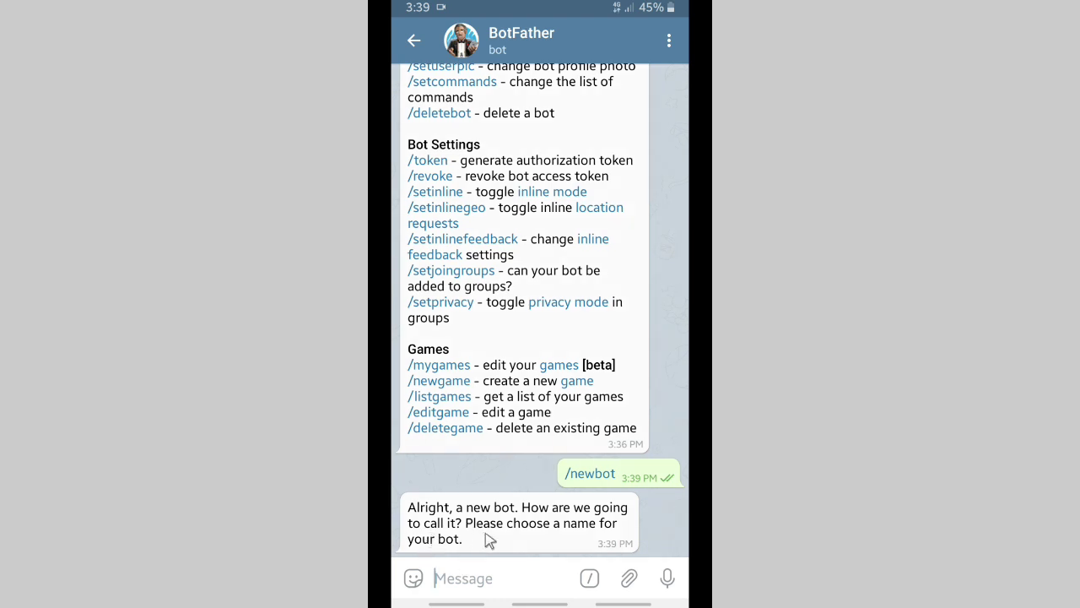
click(475, 577)
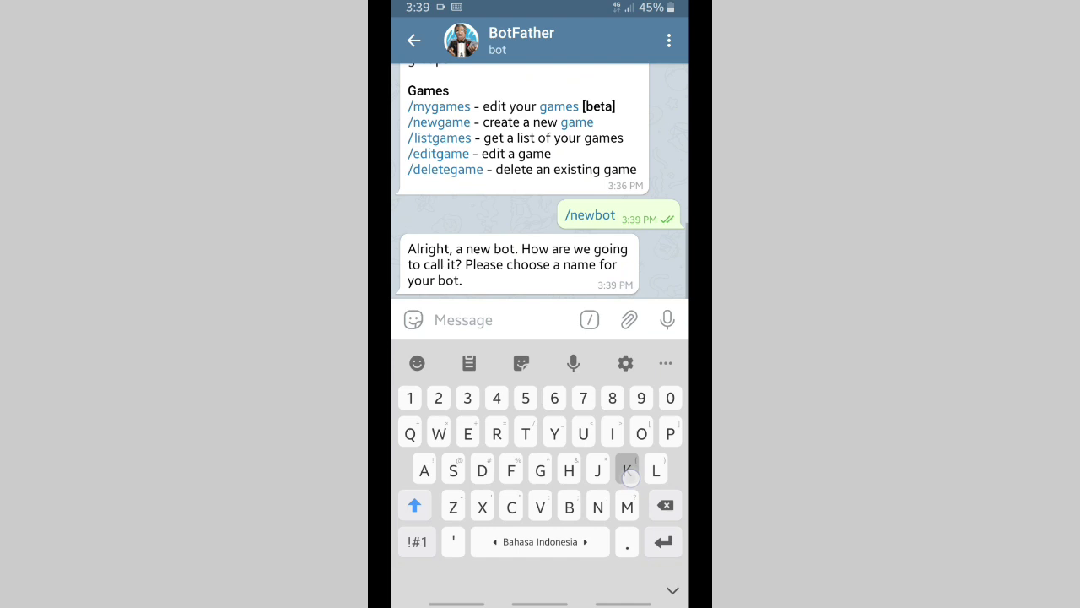
text(Kind )
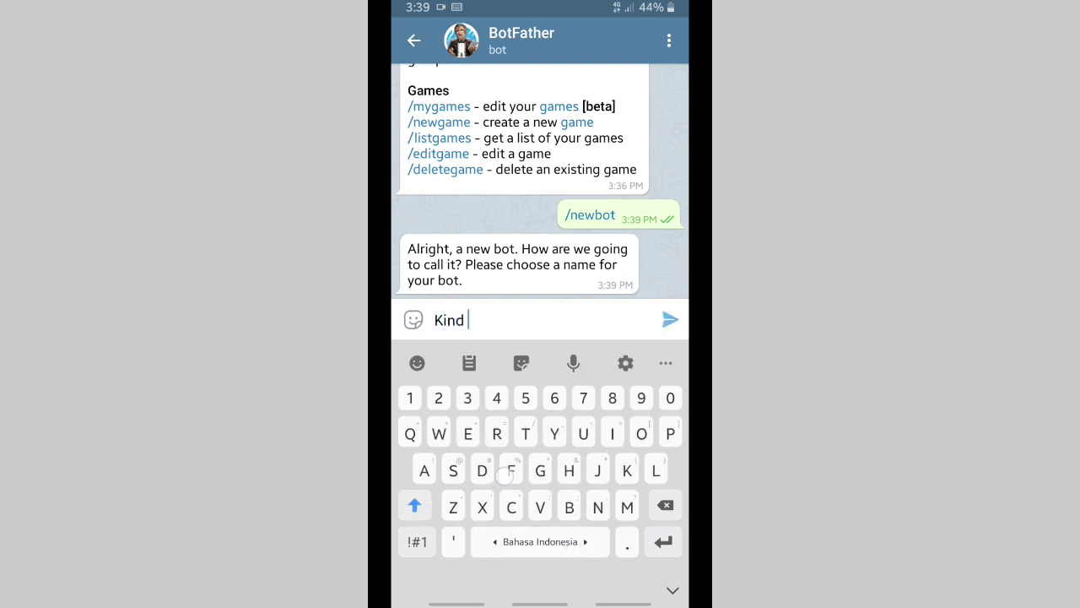
text(Finder)
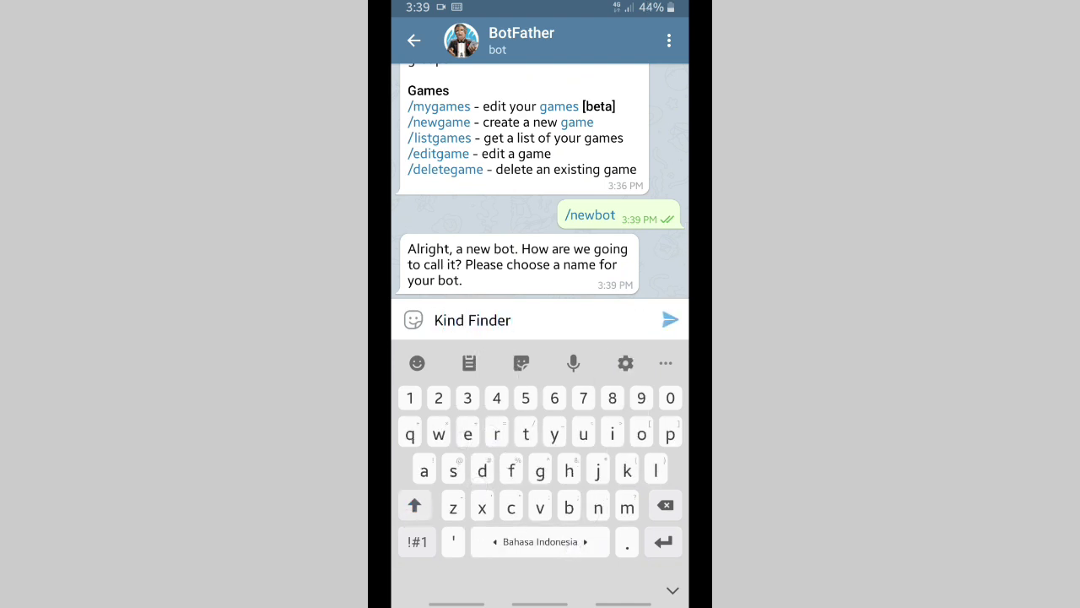
click(669, 317)
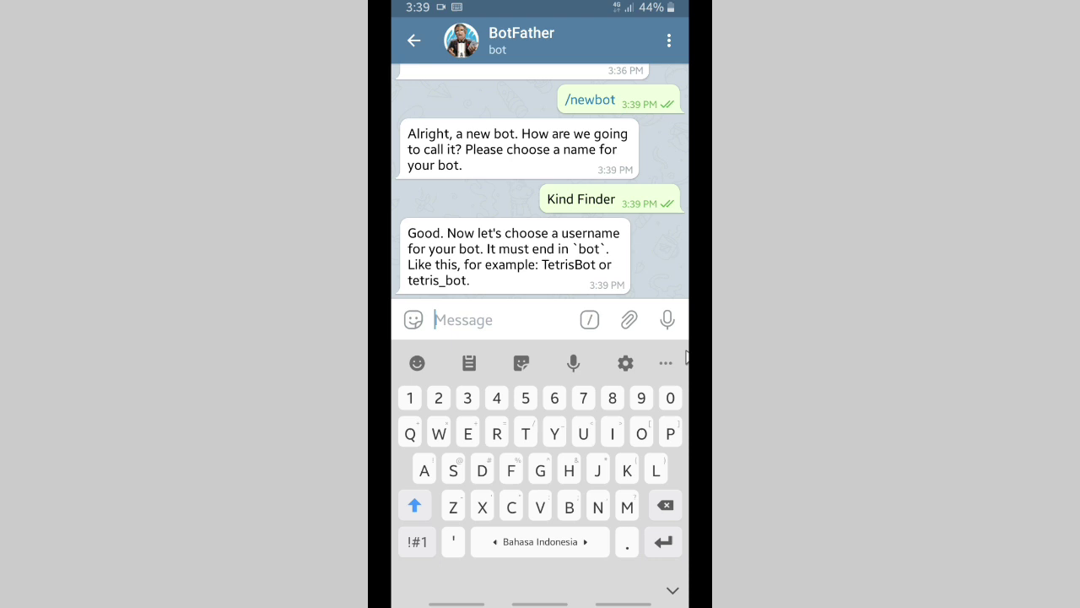
- Send 'KindFinderBot' to BotFather as the bot's username
text(Kimd)
key(BackSpace)
key(BackSpace)
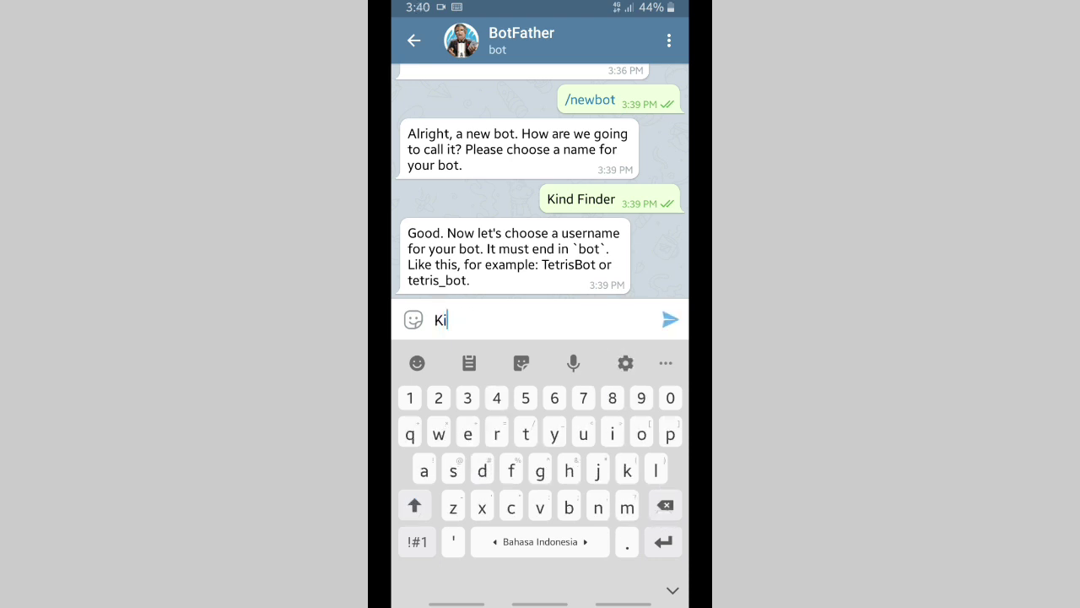
text(ndI)
key(BackSpace)
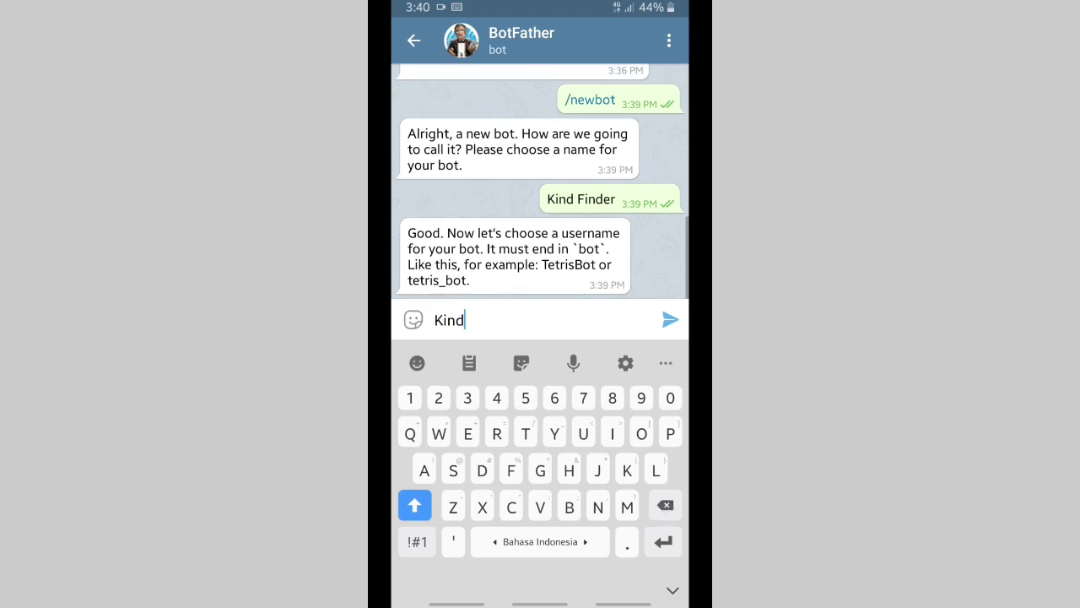
text(Finde)
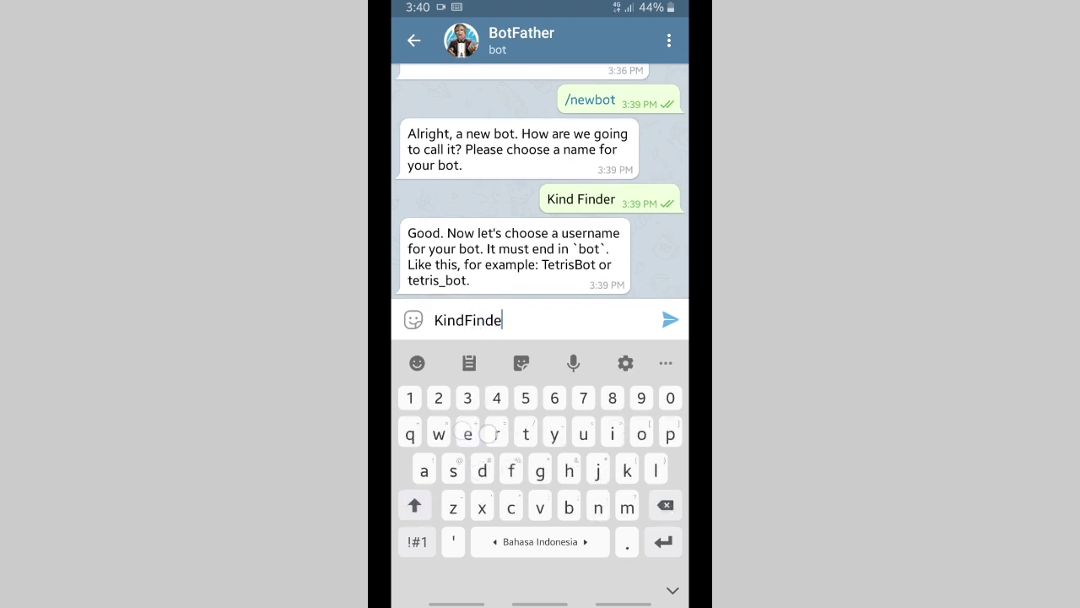
text(rB)
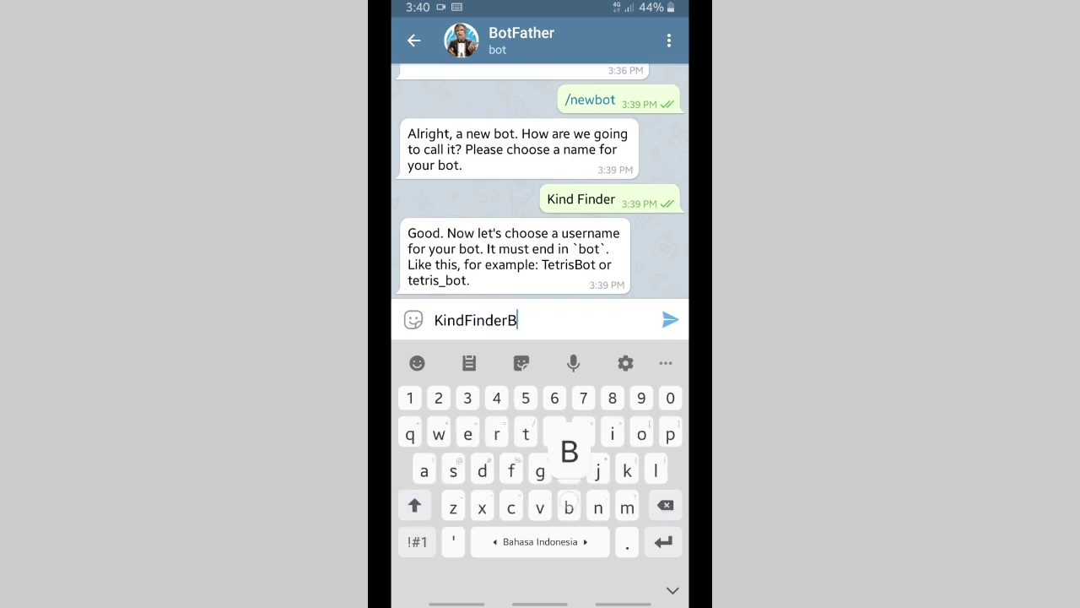
text(ot)
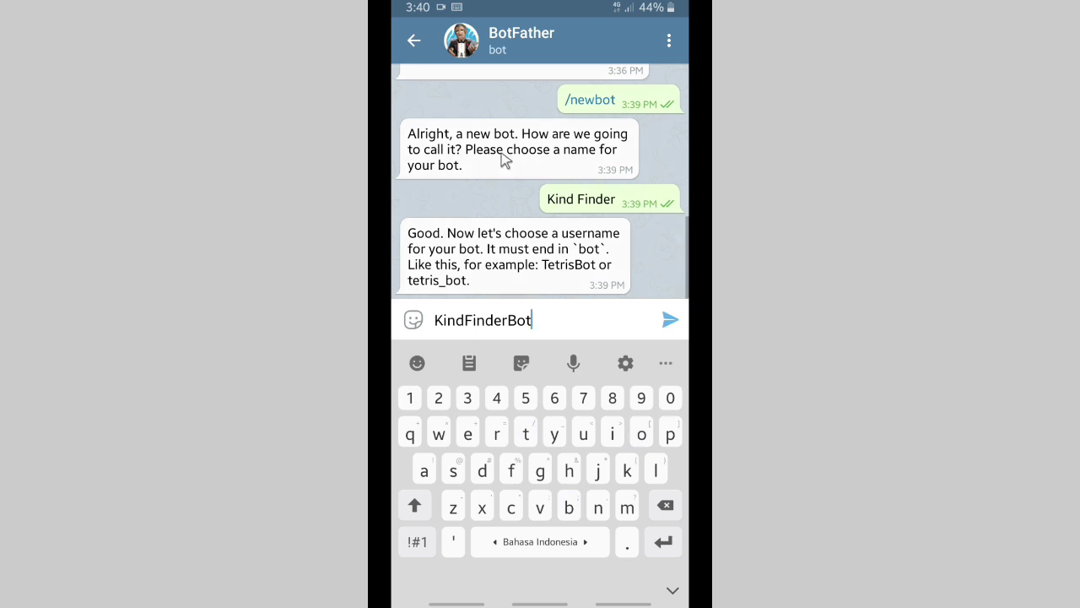
click(670, 321)
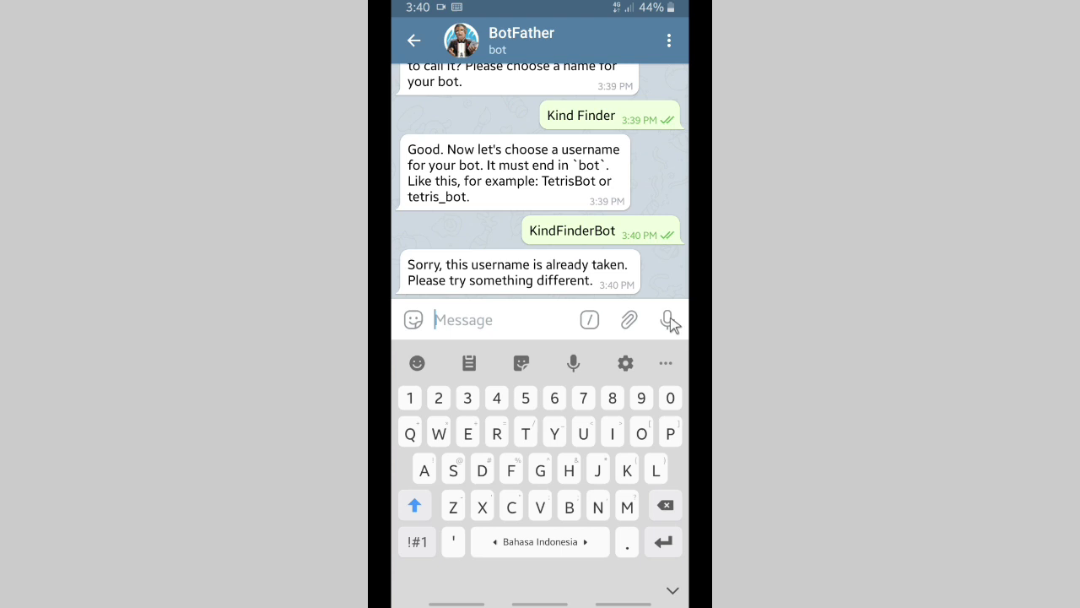
- After it's rejected as taken, copy it, edit to 'KindFinder_bot' and send
click(629, 237)
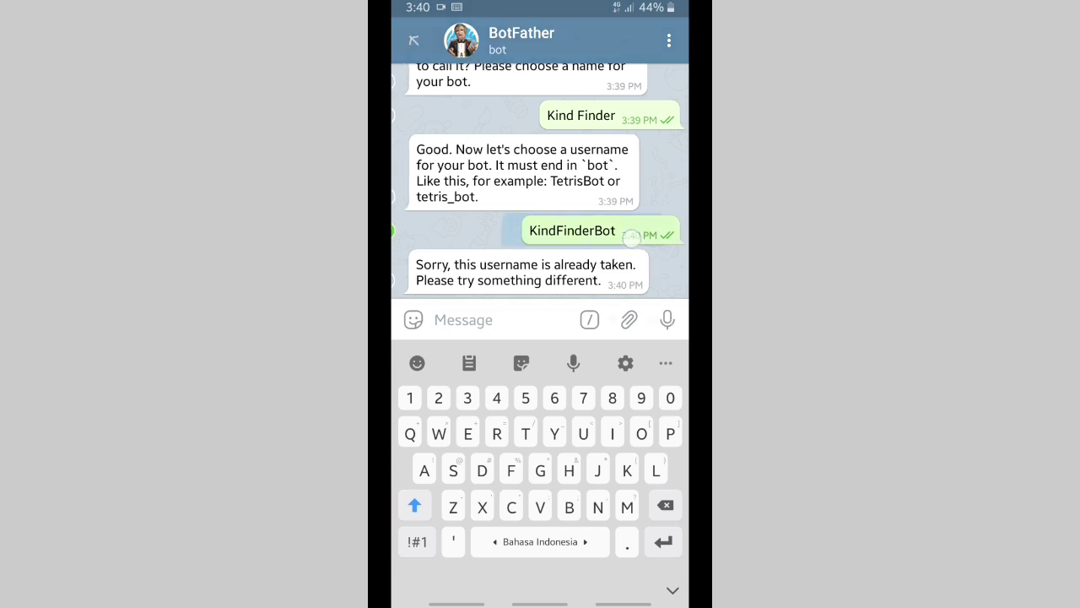
click(578, 40)
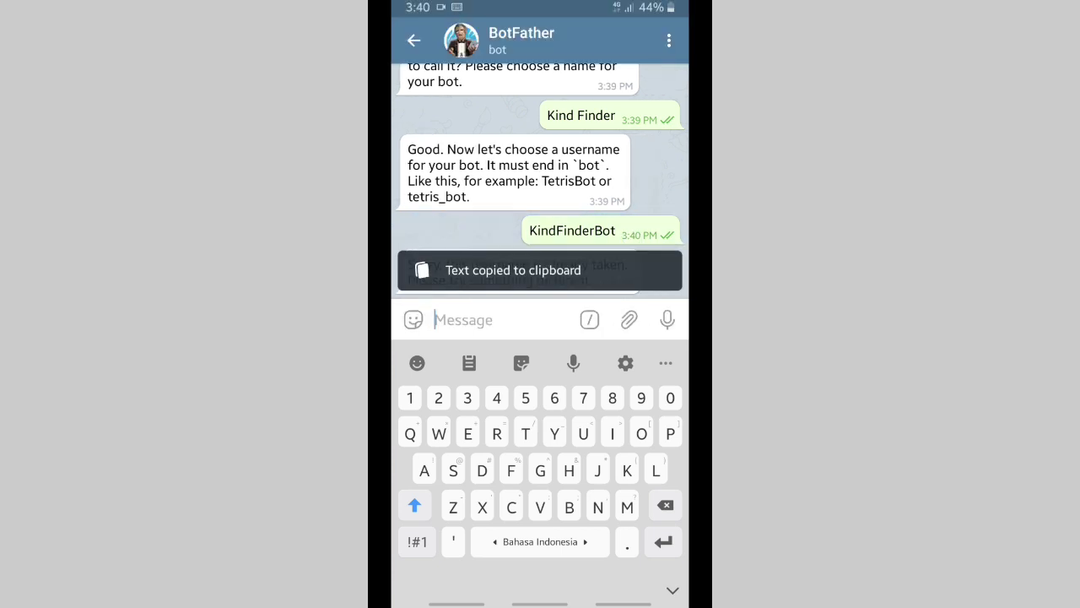
click(436, 320)
click(439, 282)
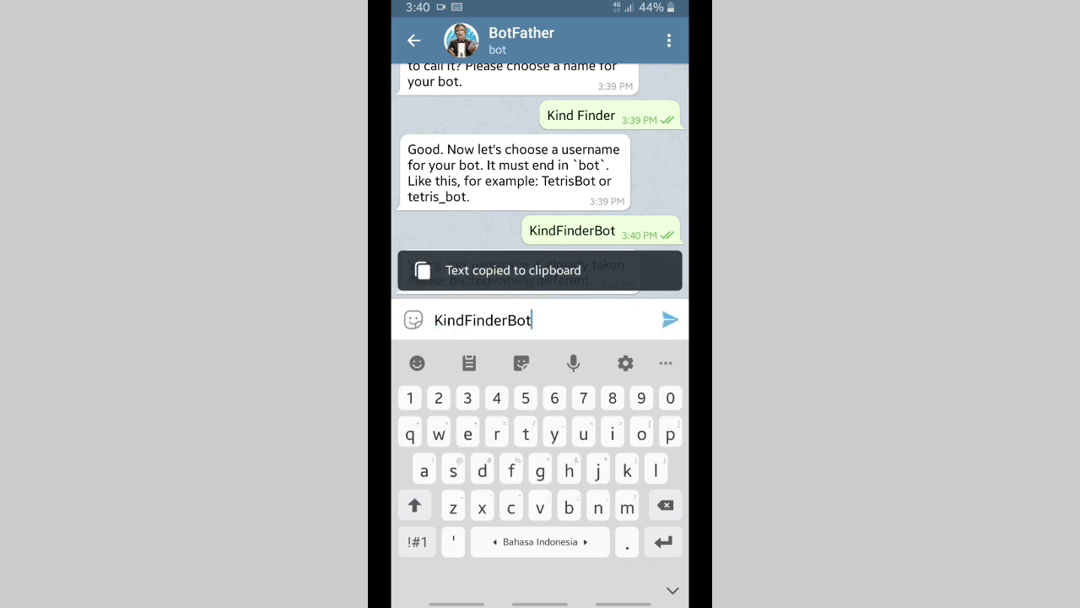
double_click(483, 320)
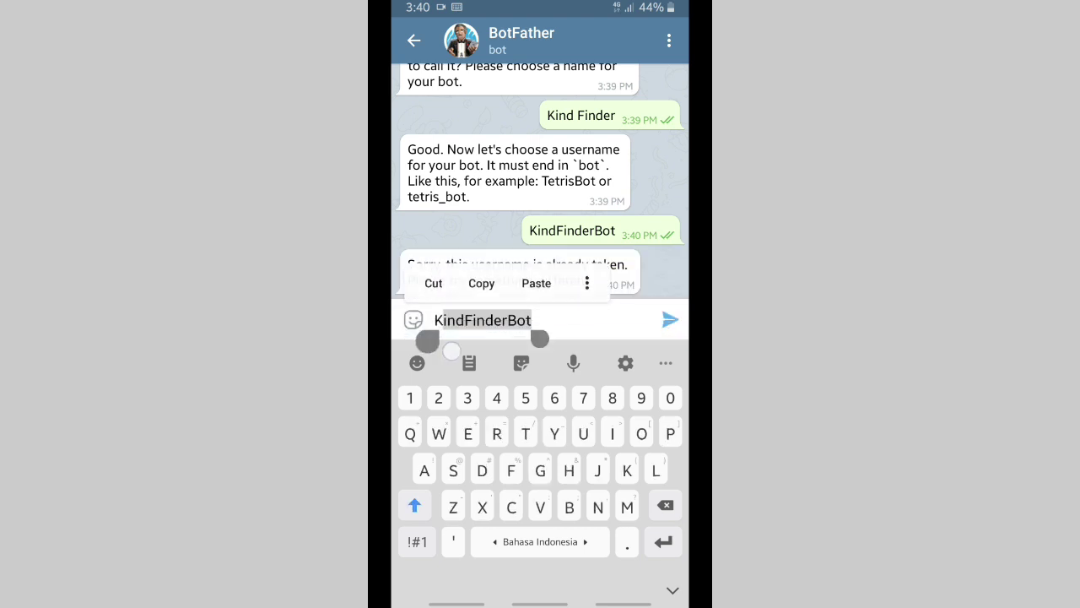
mouse_move(422, 338)
mouse_down()
mouse_move(500, 341)
mouse_move(490, 341)
mouse_up()
click(417, 541)
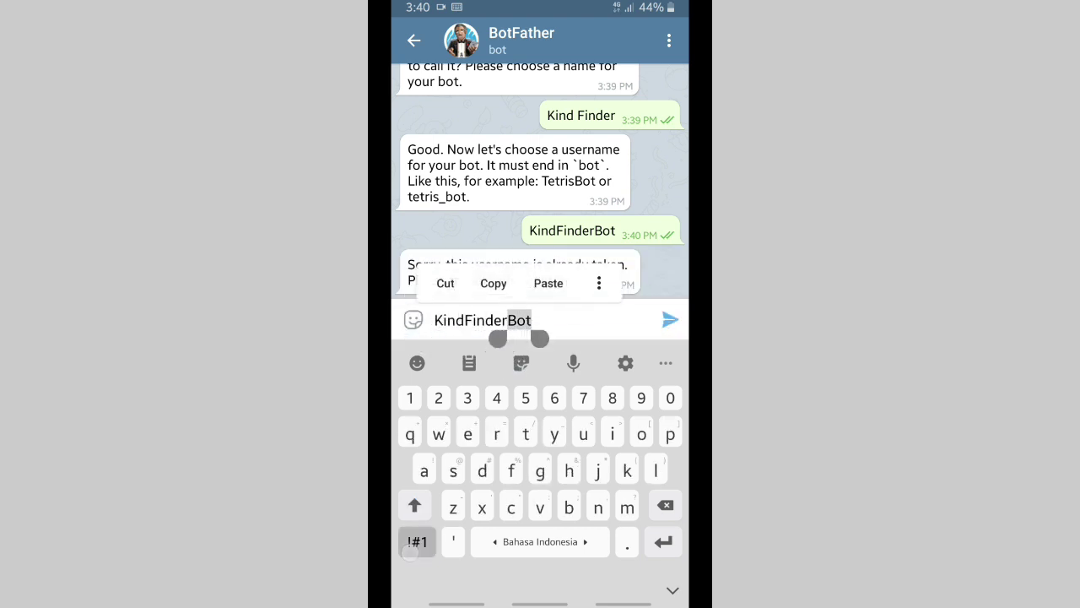
text(_)
click(417, 541)
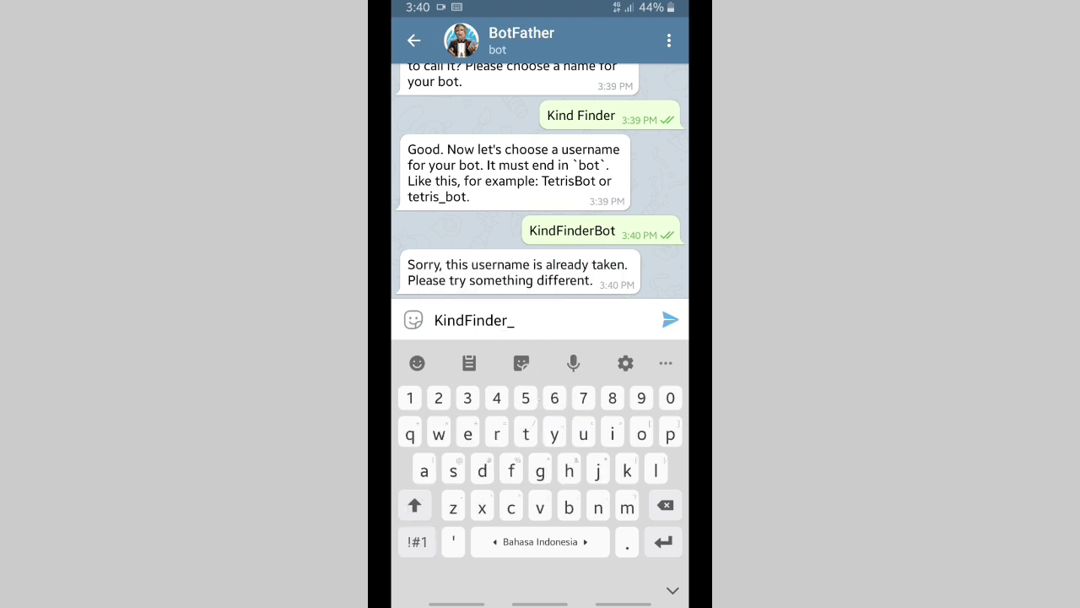
text(bot)
click(670, 320)
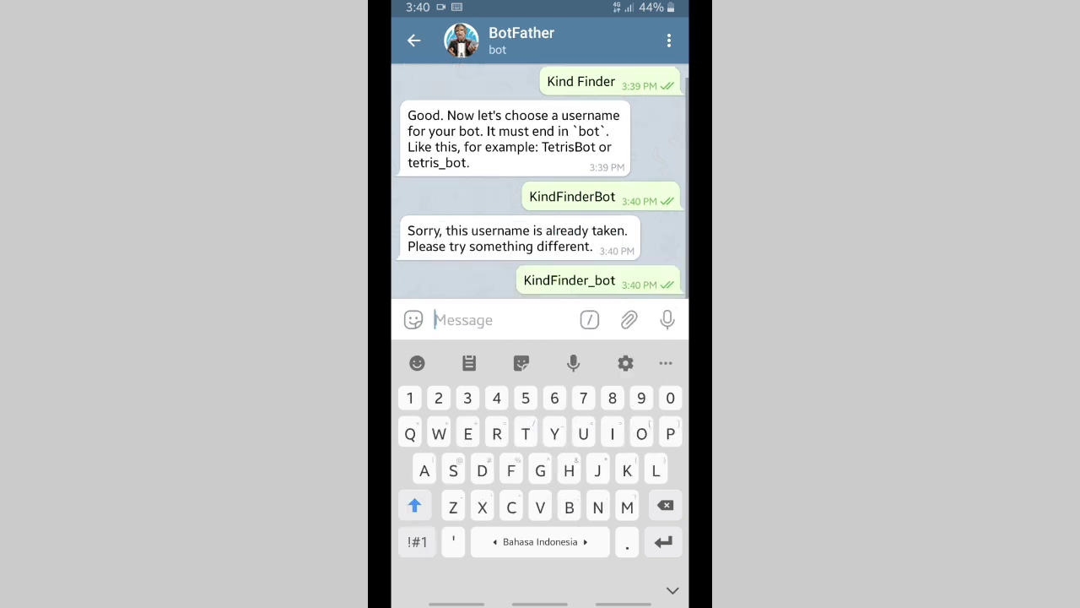
- Copy BotFather's Done! message containing the KindFinder_bot API token
click(673, 590)
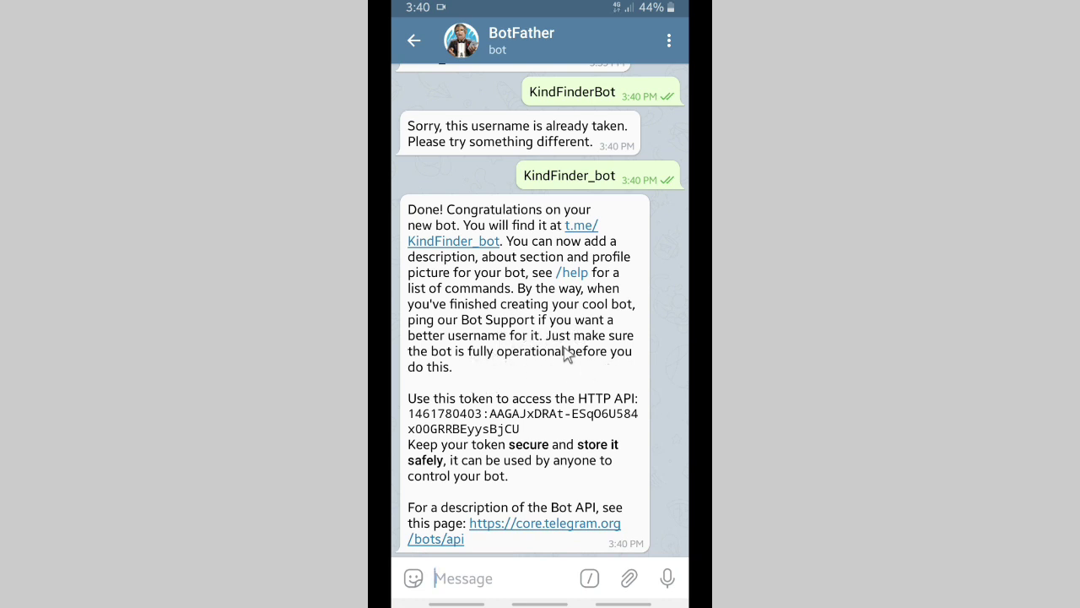
scroll(474, 413, down, 1)
click(595, 454)
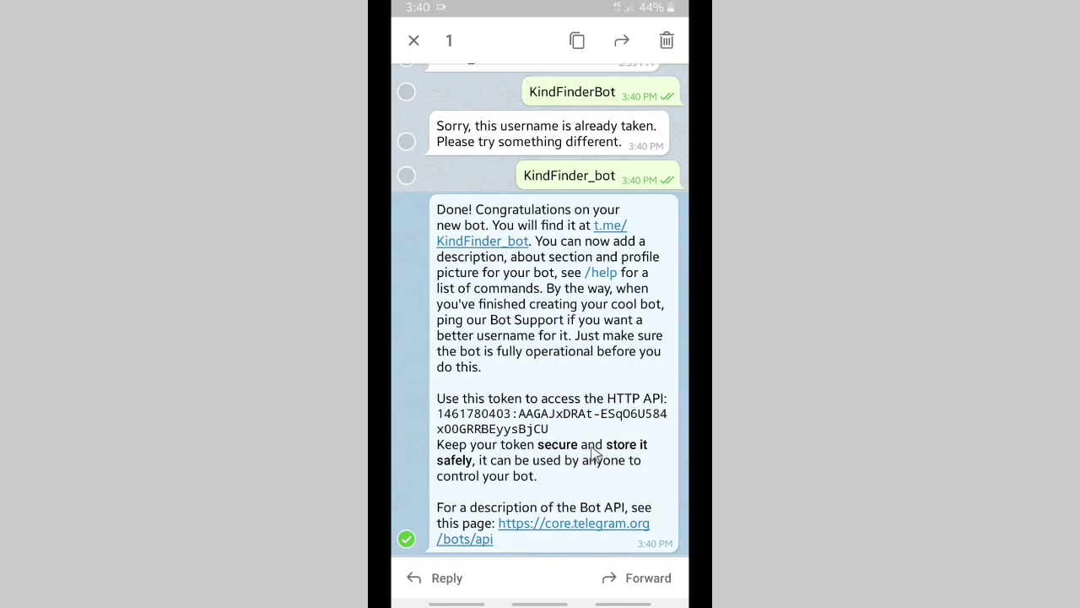
click(577, 42)
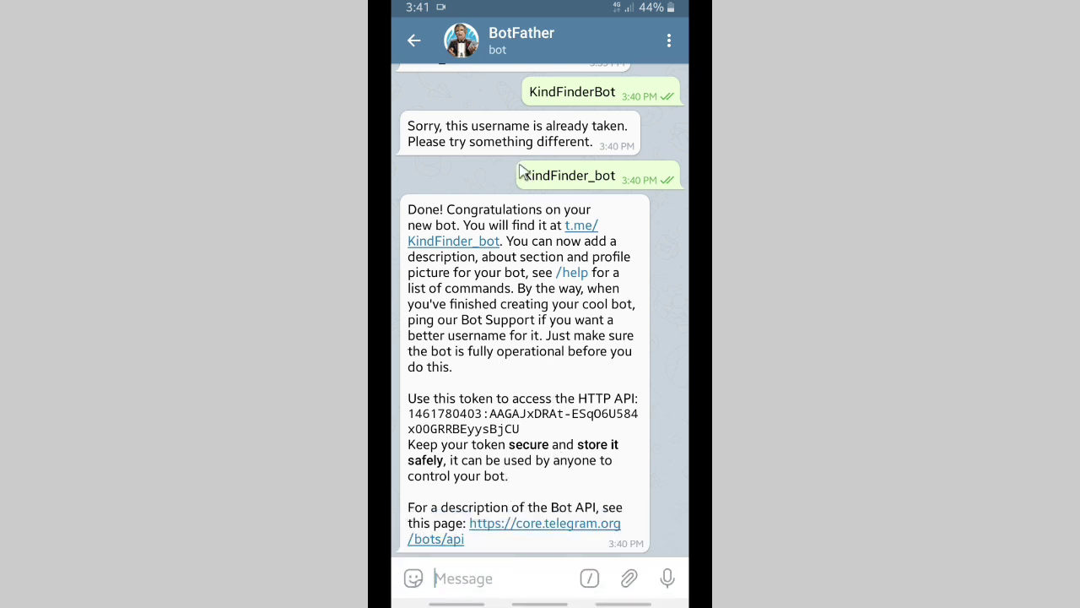
- Return to the chat list, search 'many' and open the Manybot bot chat
click(415, 43)
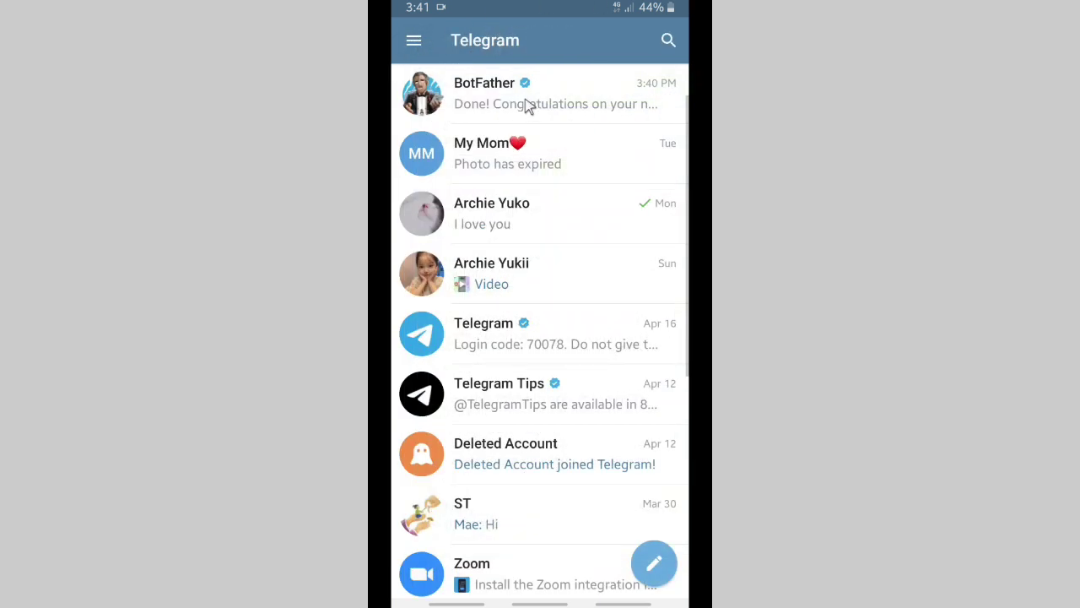
click(667, 42)
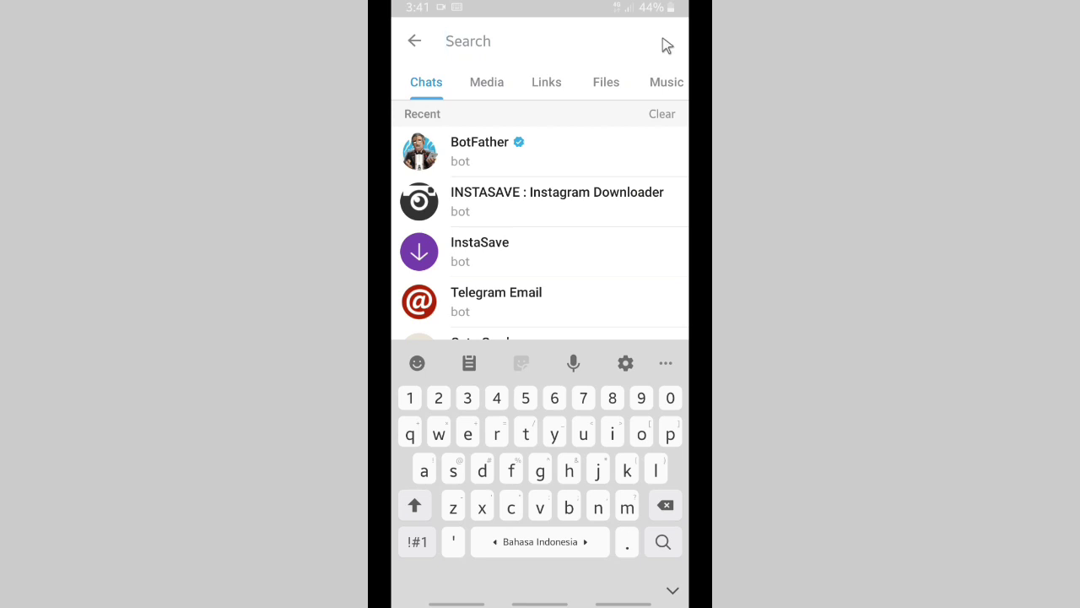
text(man)
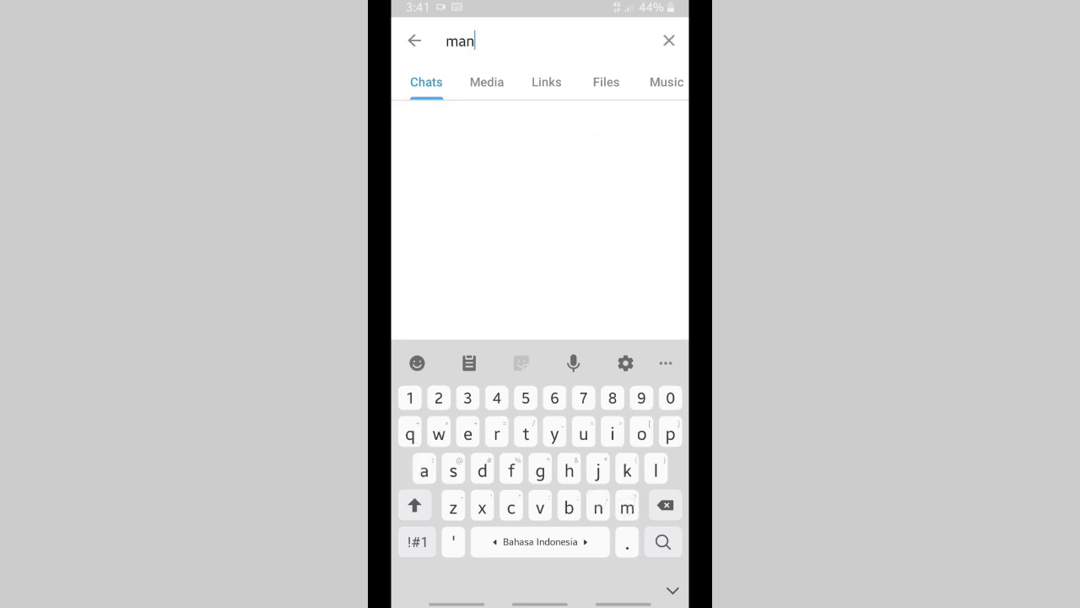
text(y)
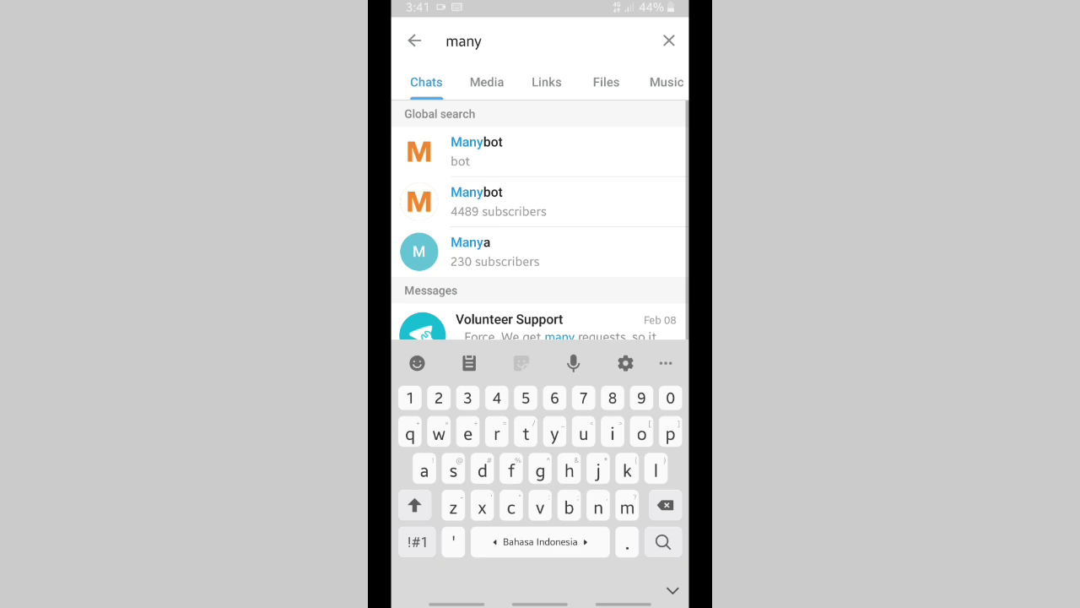
click(502, 161)
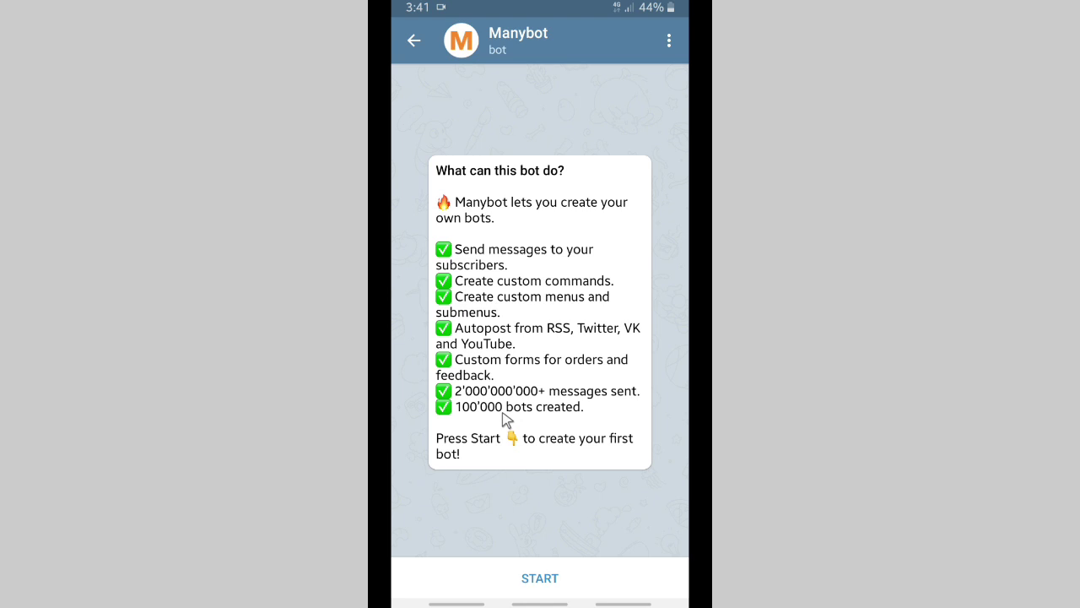
- Start Manybot, choose English, and send the /addbot command
click(547, 573)
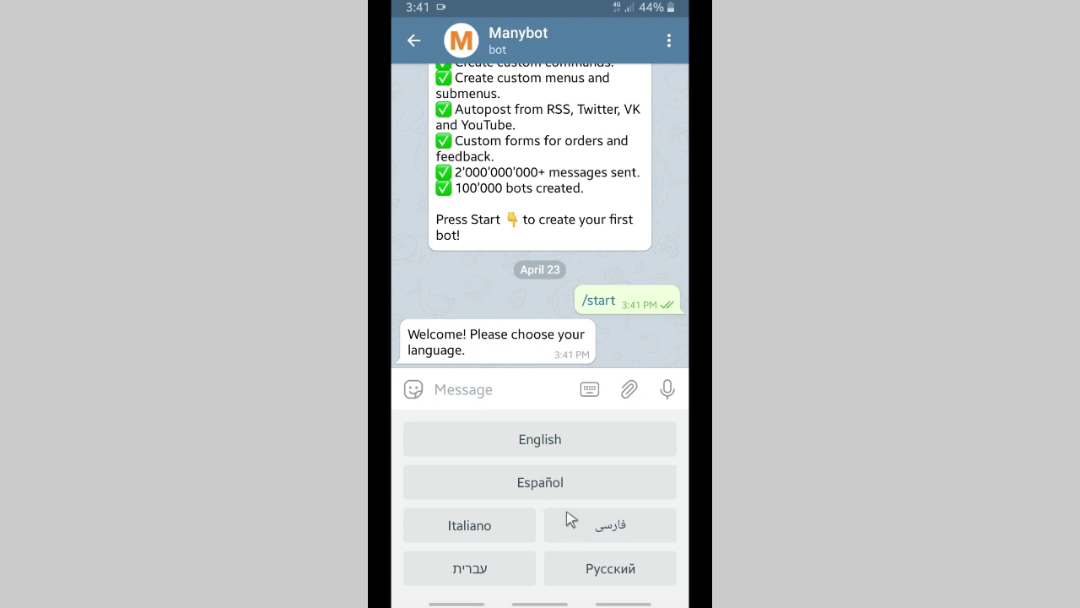
click(540, 443)
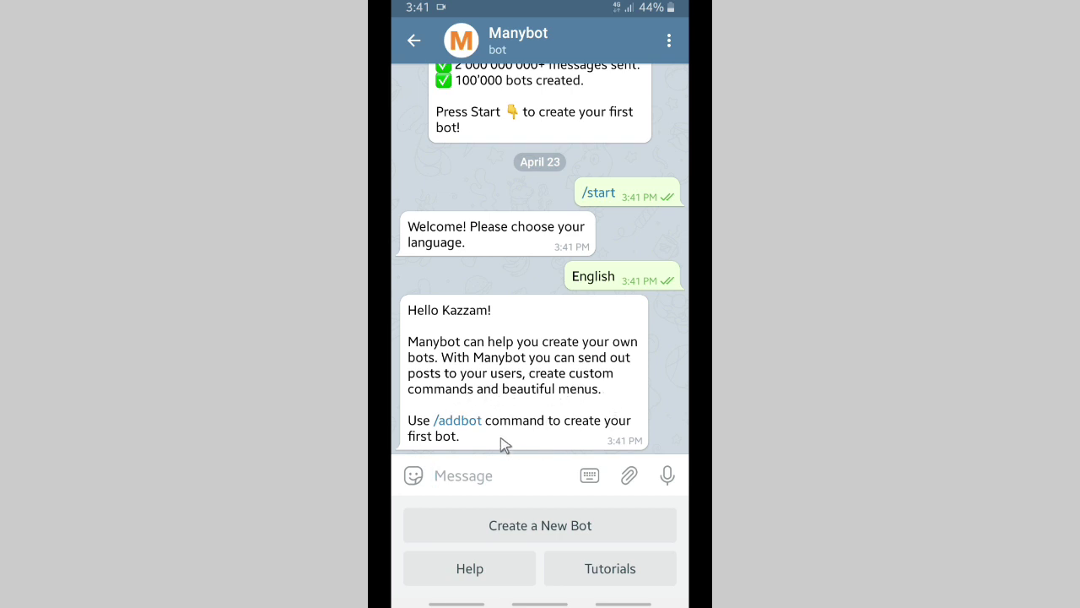
click(460, 421)
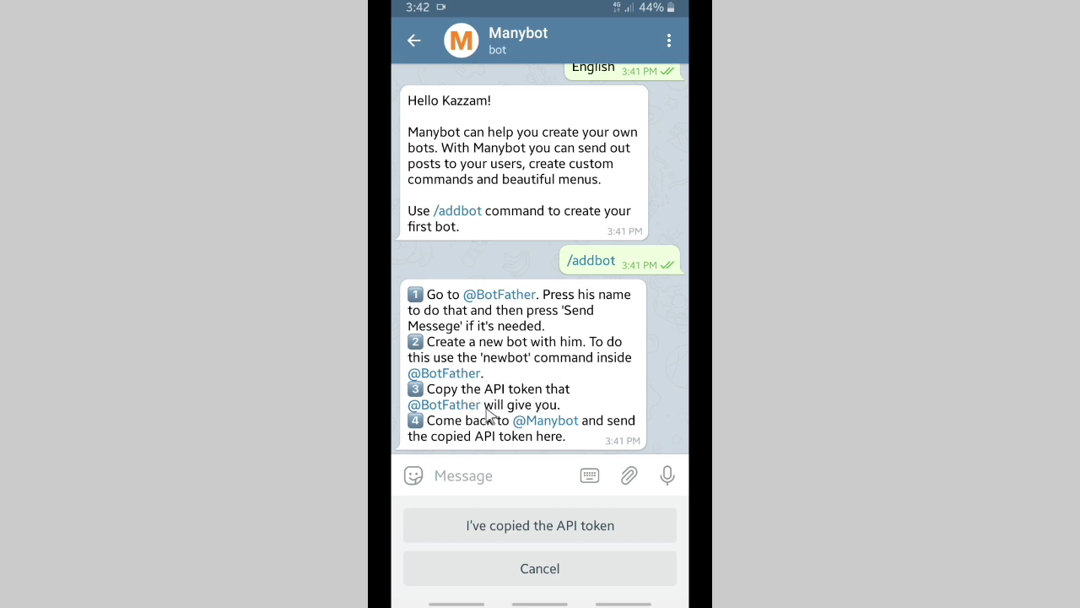
- Confirm the token is copied, then paste and send BotFather's token message to Manybot
click(518, 533)
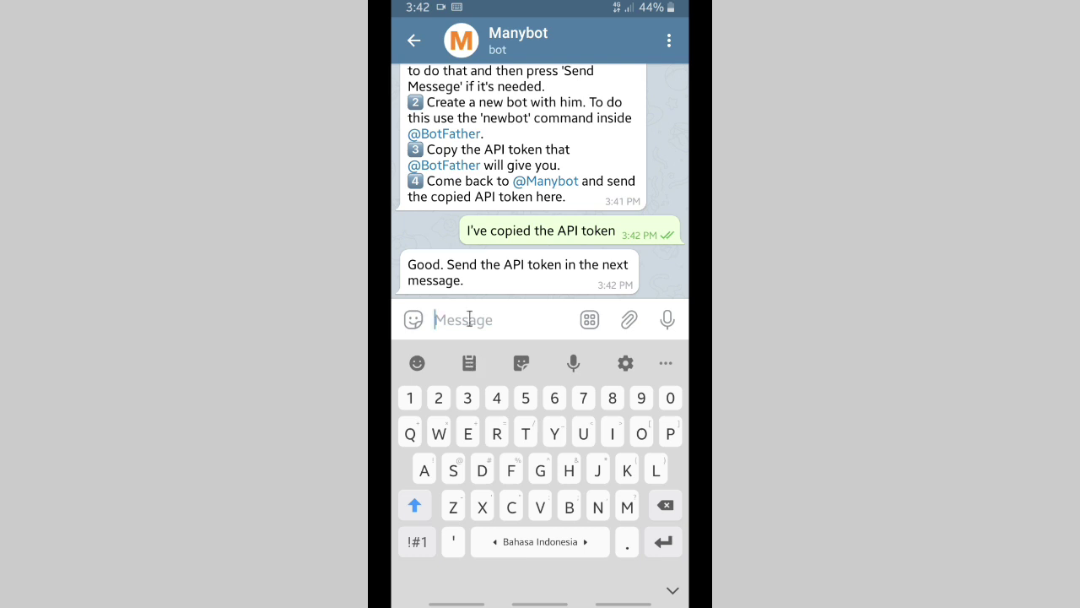
click(434, 329)
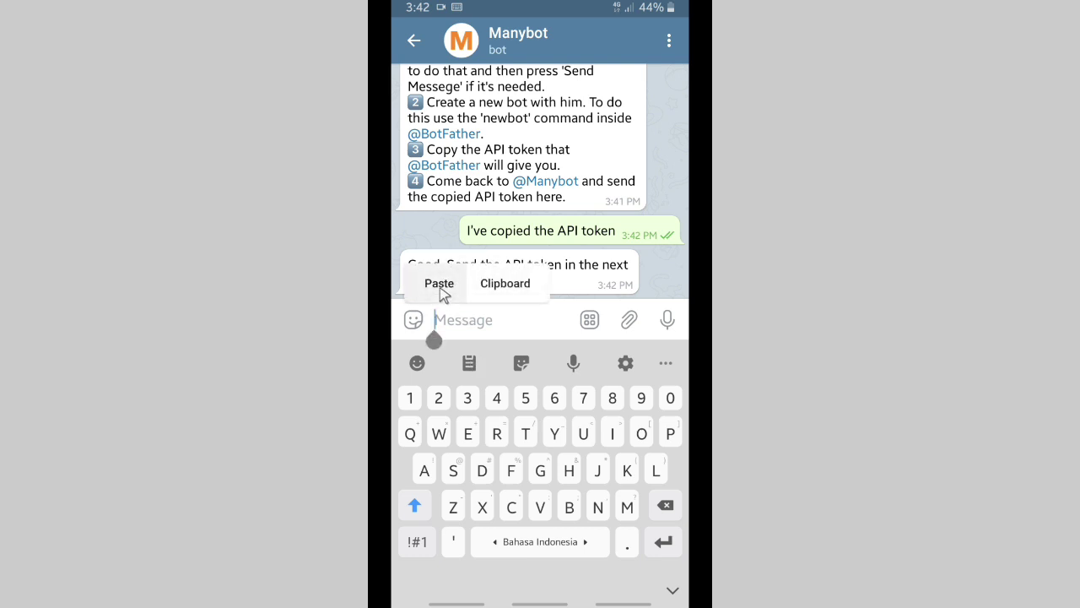
click(440, 285)
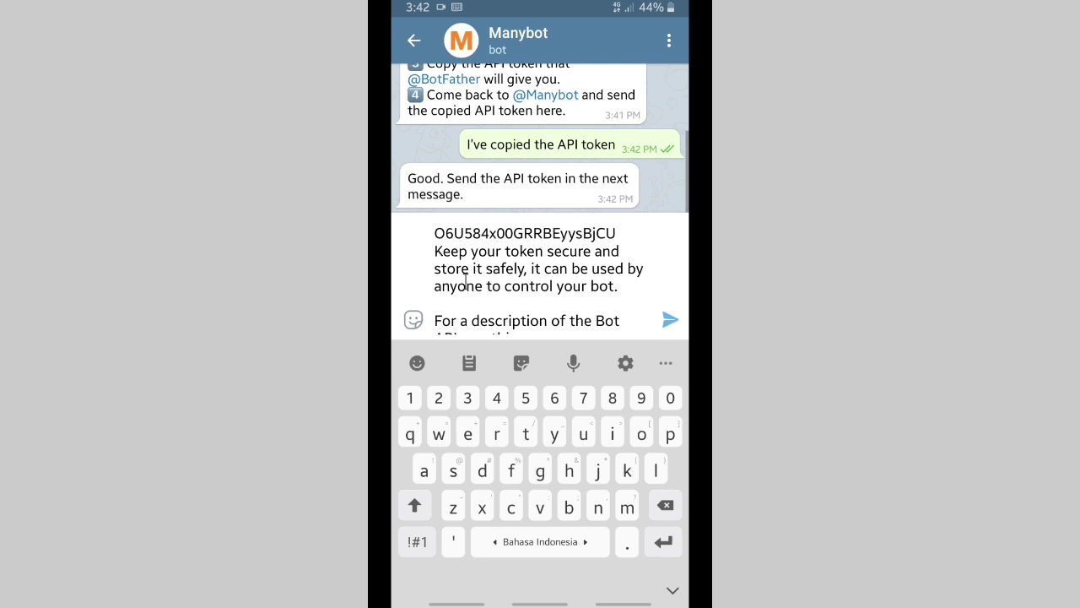
scroll(465, 283, up, 1)
click(670, 321)
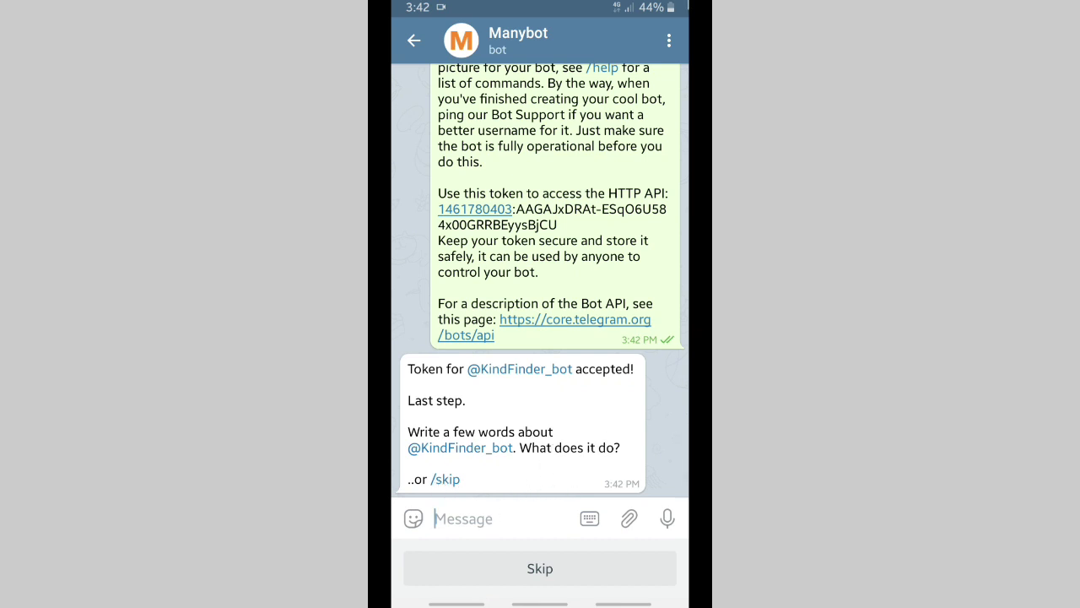
- Send Manybot the description 'Hi! It's Kind Finder👋😊. We're here to help you.'
click(527, 507)
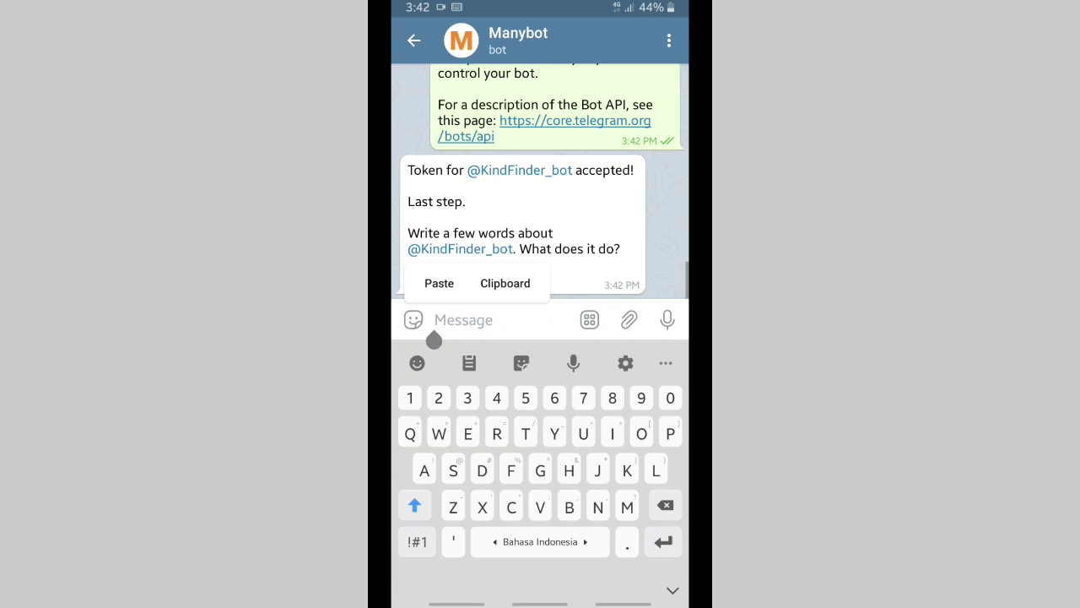
text(Hi! )
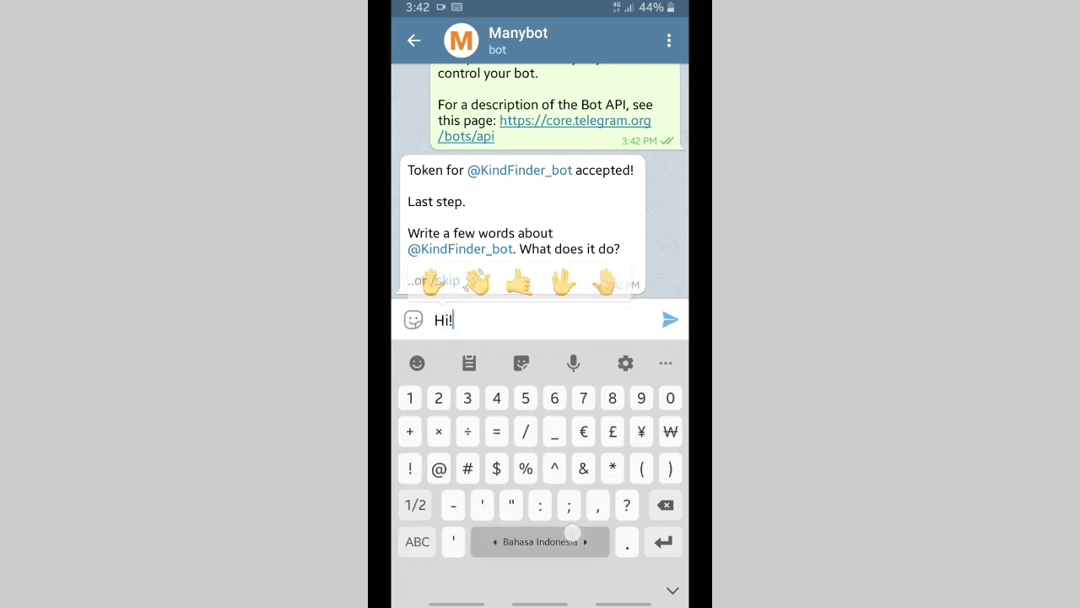
text(It's)
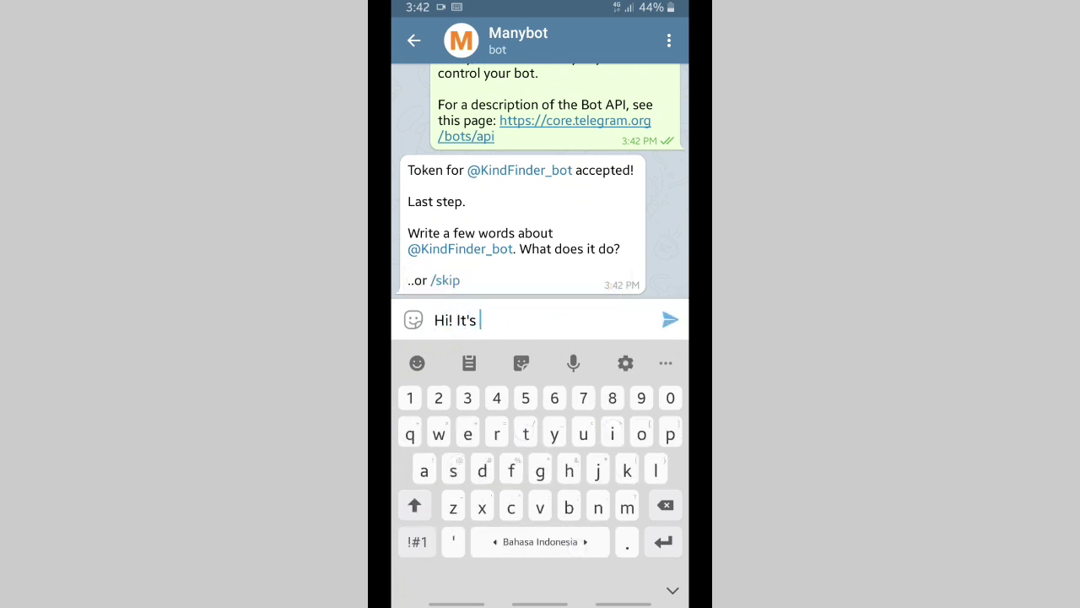
text( kin)
key(BackSpace)
key(BackSpace)
key(BackSpace)
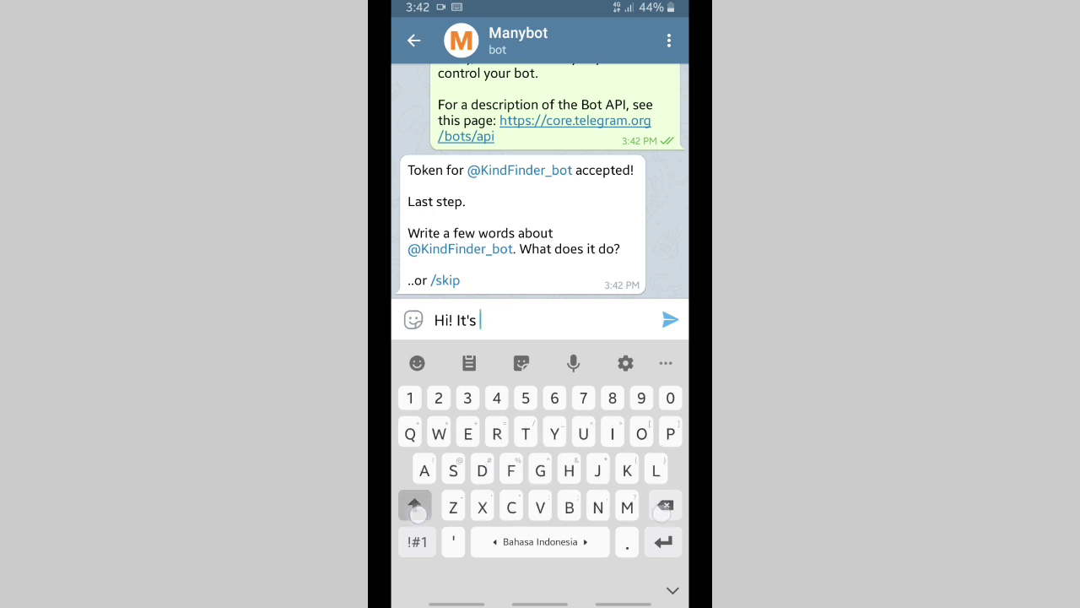
text(Kind Fin)
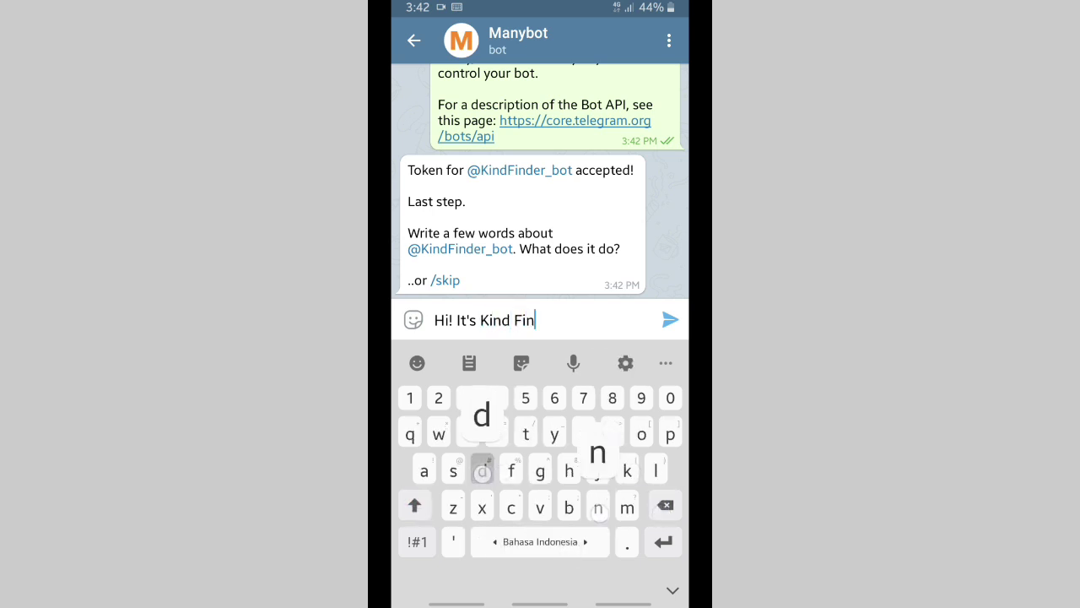
text(der)
click(417, 362)
text(👋)
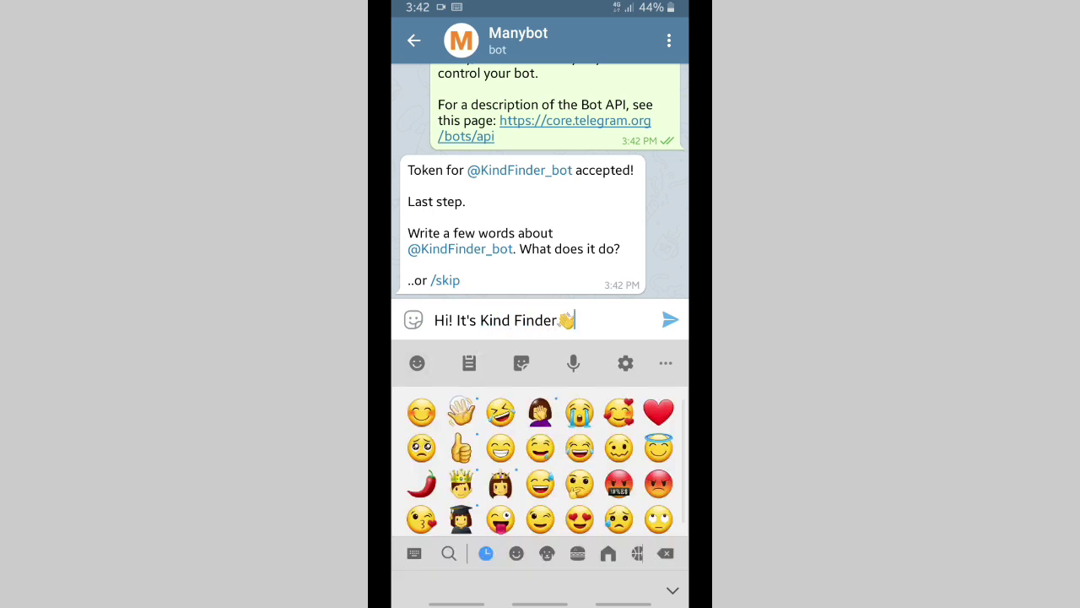
text(😊)
click(415, 553)
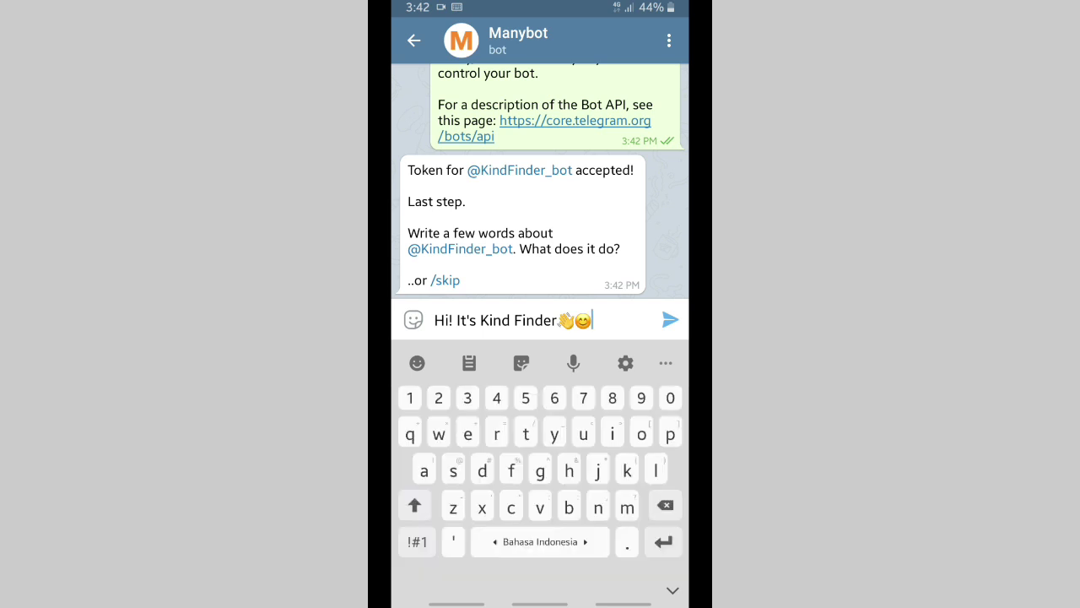
click(417, 541)
text(. )
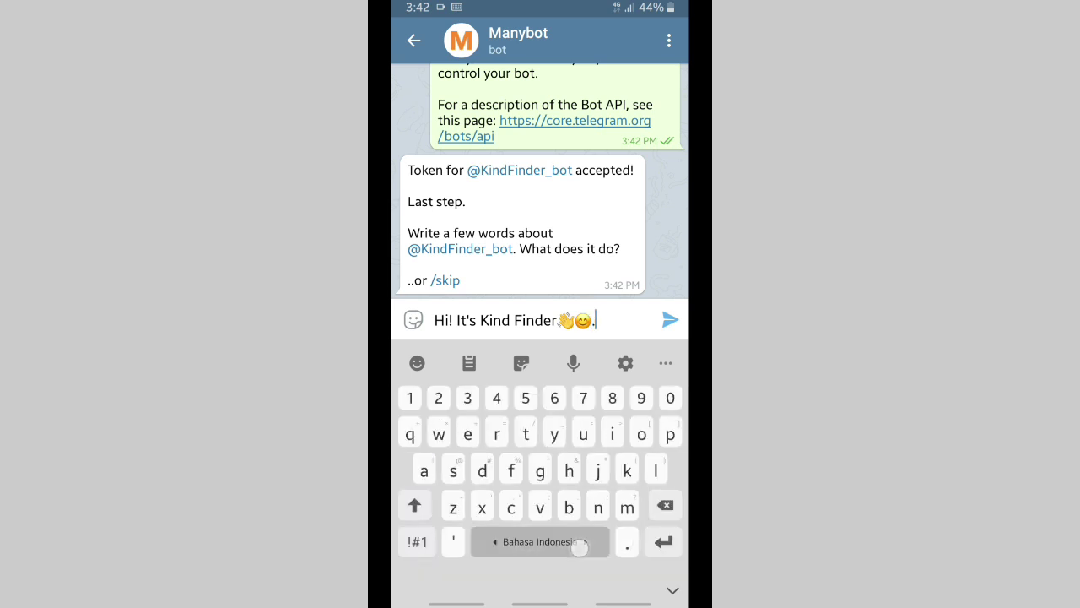
text(We're )
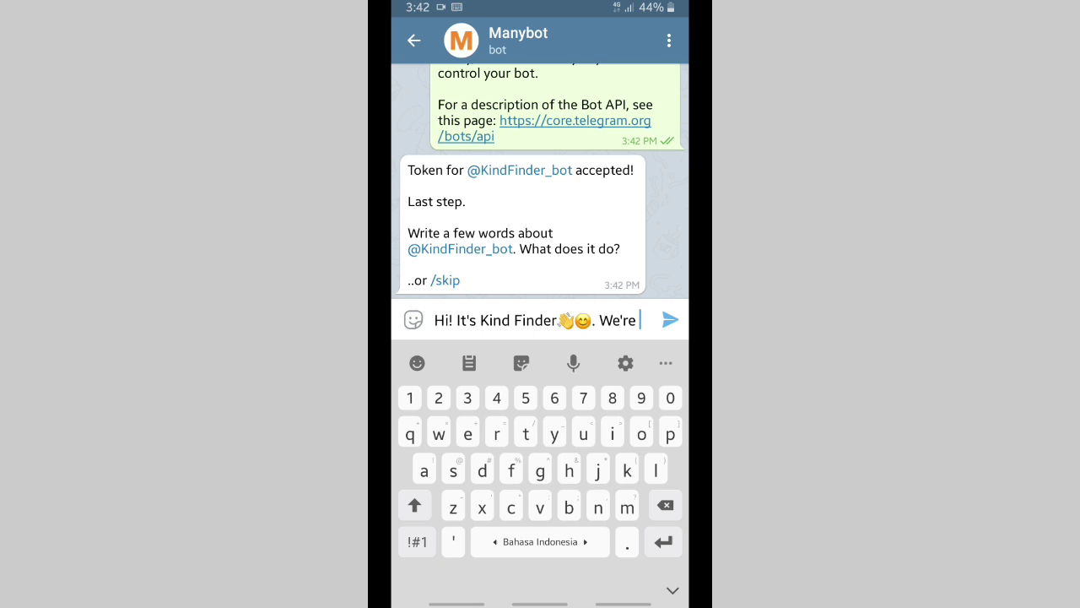
text(here to hel)
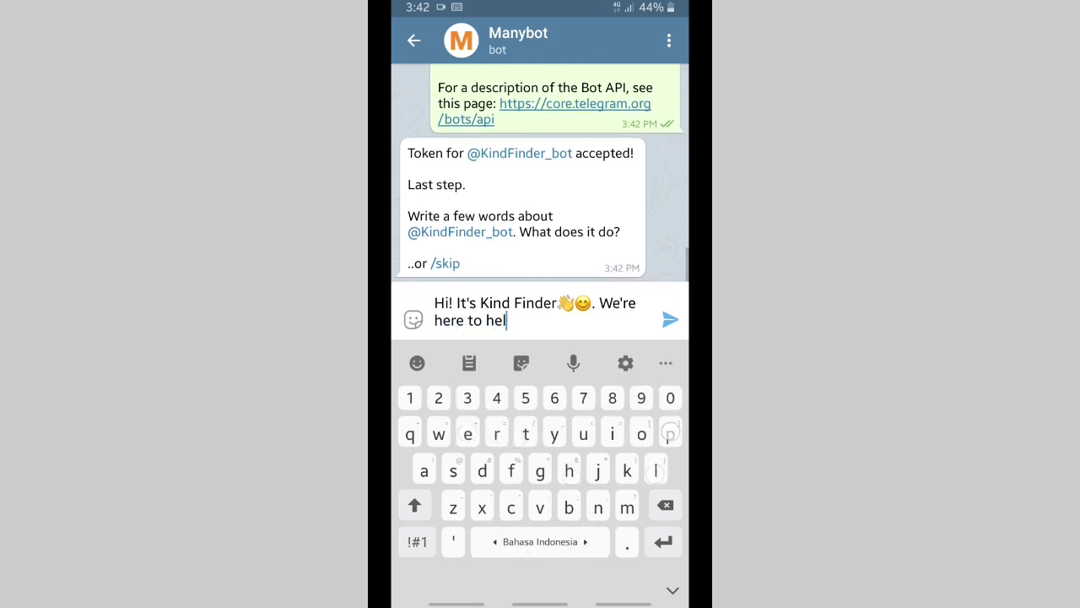
text(p you)
text(.)
click(670, 319)
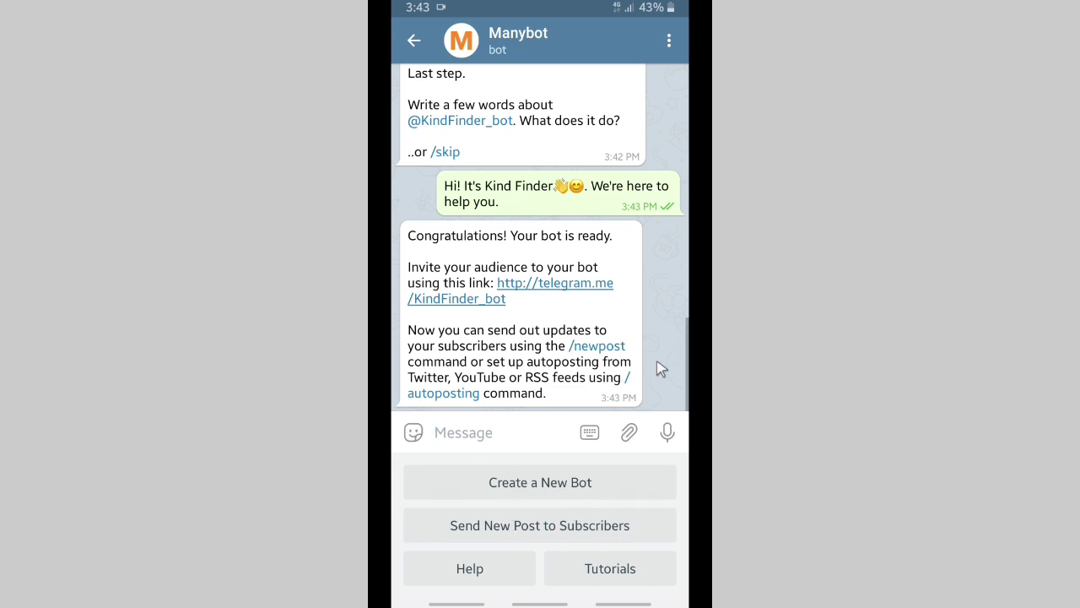
- Send /newpost to Manybot, then return to the chat list
click(589, 348)
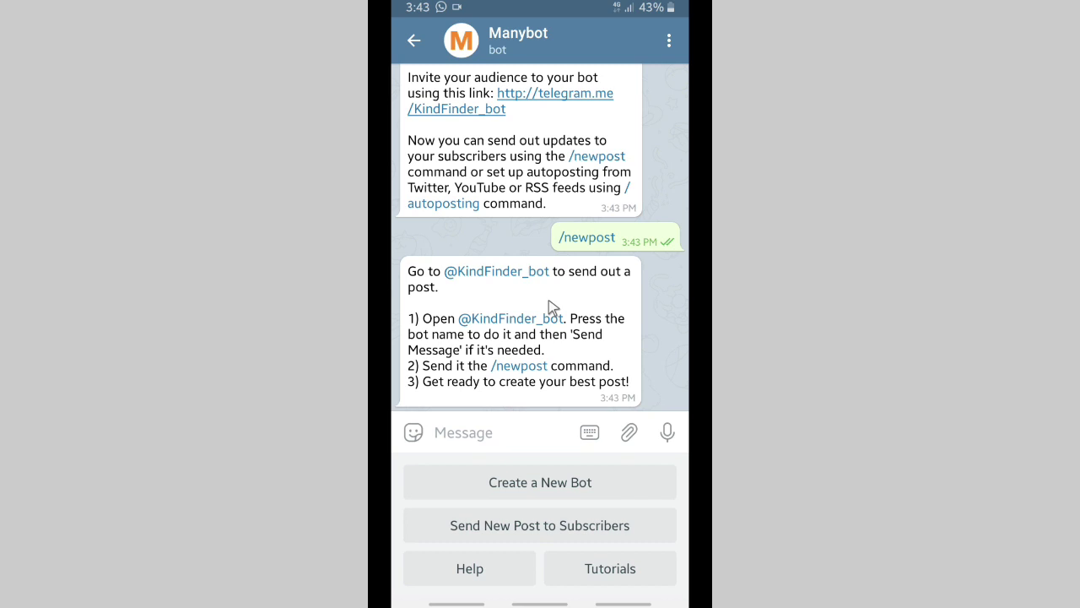
right_click(629, 355)
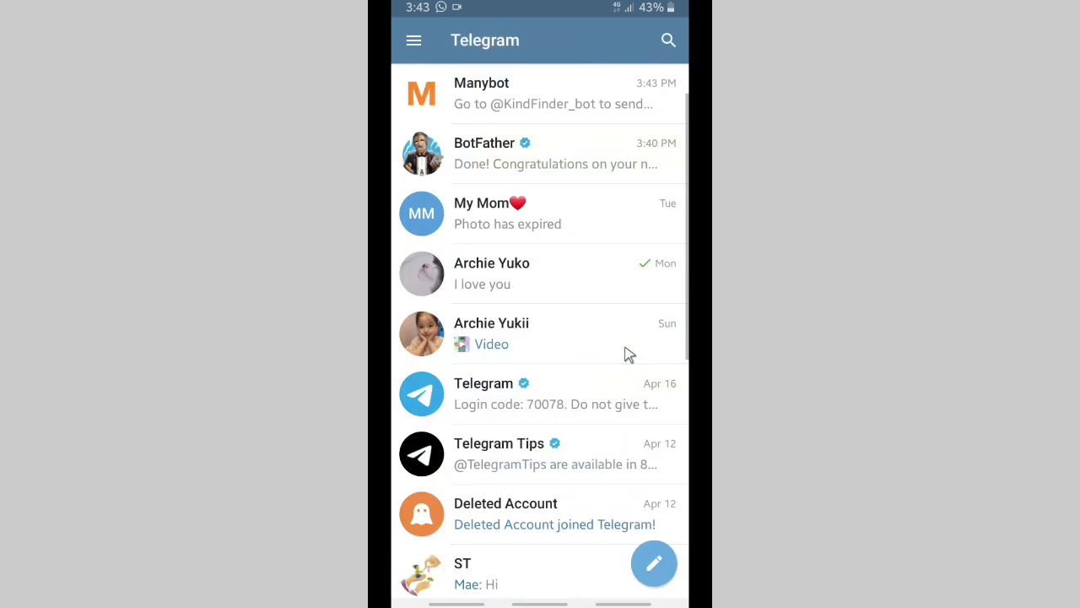
click(667, 40)
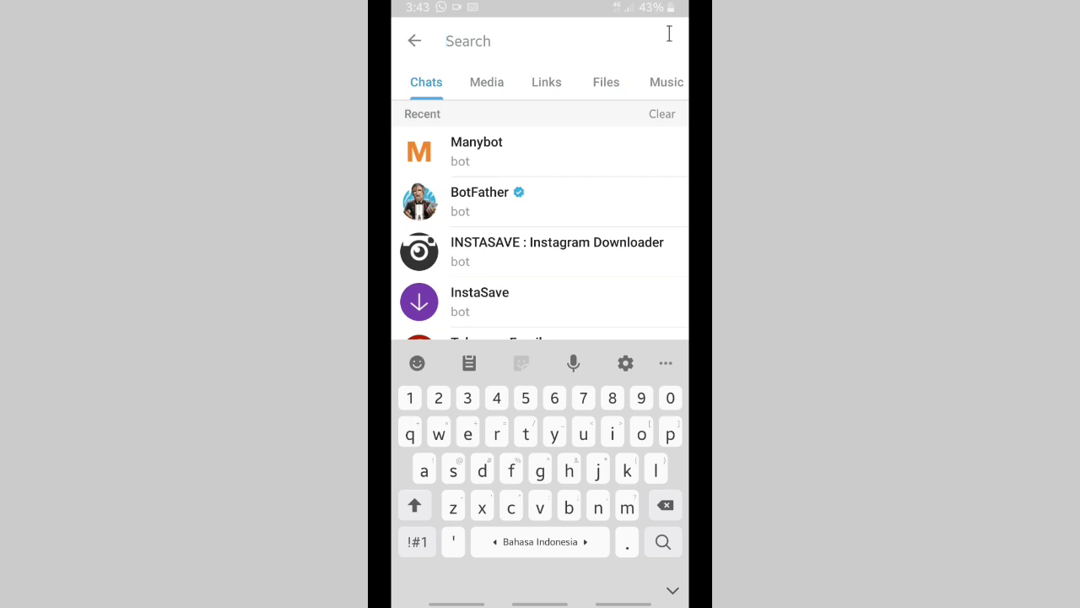
text(Kind)
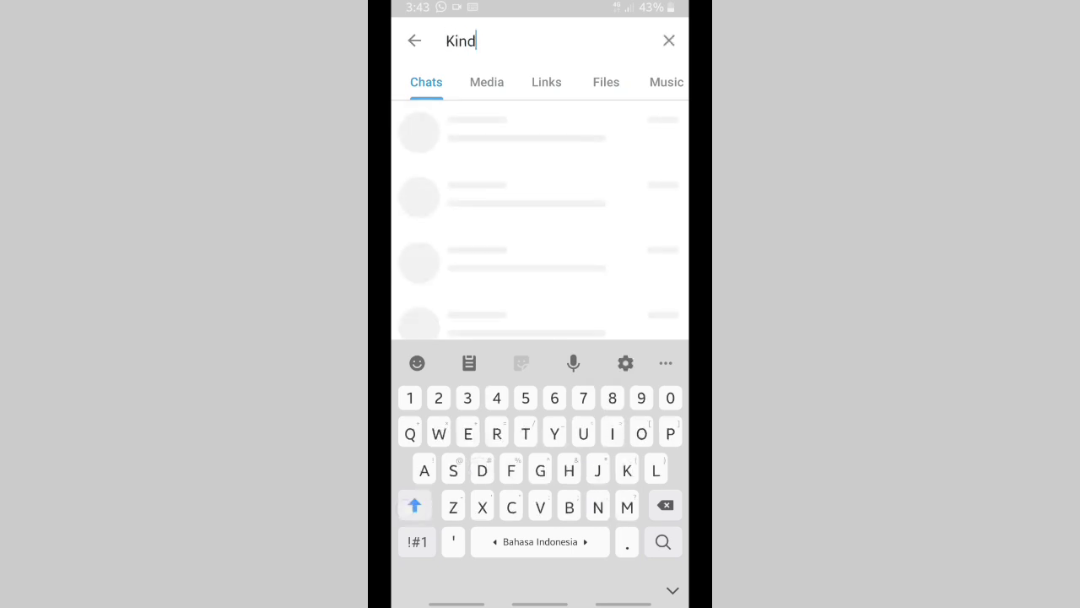
text(Finder)
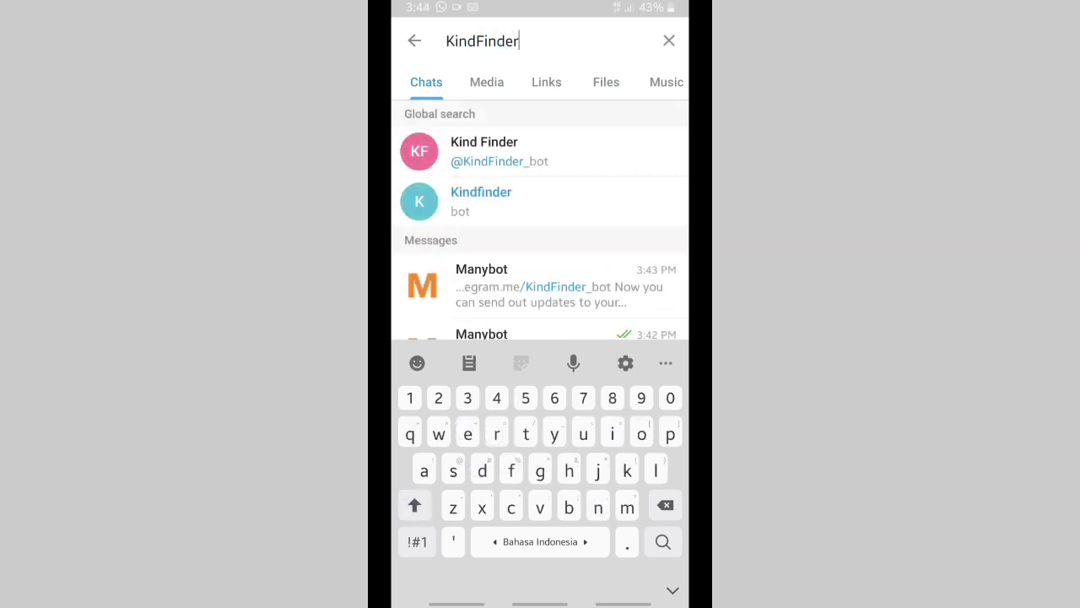
click(522, 157)
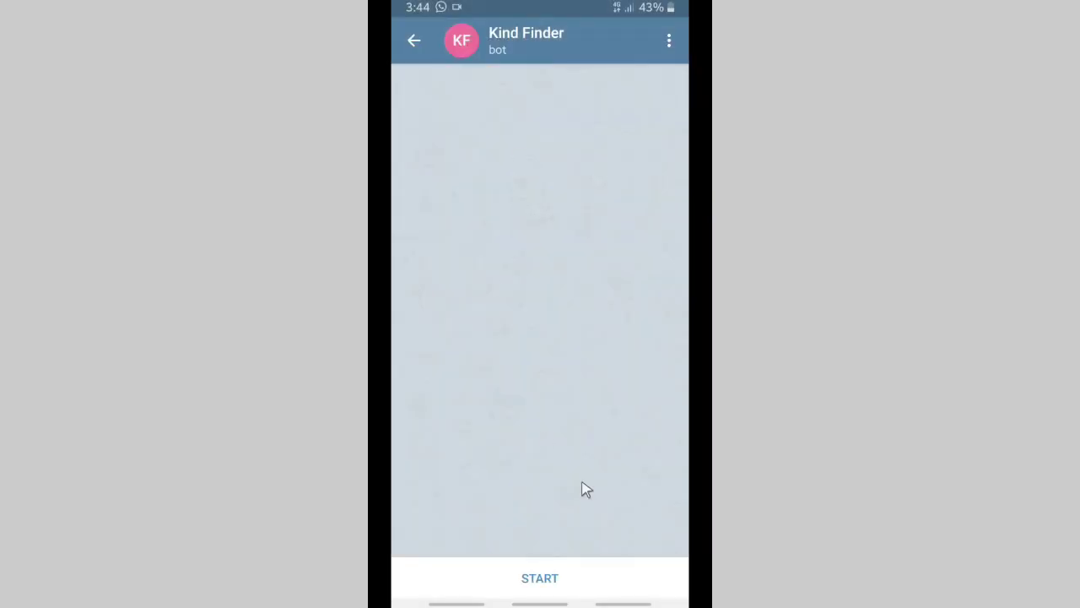
- Start the Kind Finder bot, hide its keyboard, and scroll through its greeting and command menu
click(540, 578)
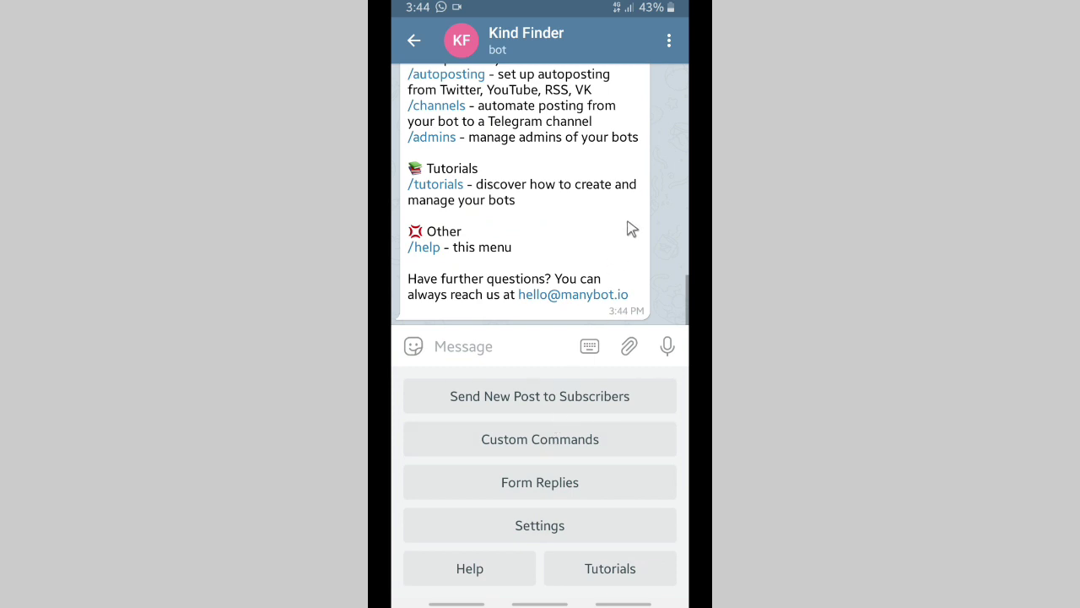
right_click(631, 229)
scroll(548, 308, up, 3)
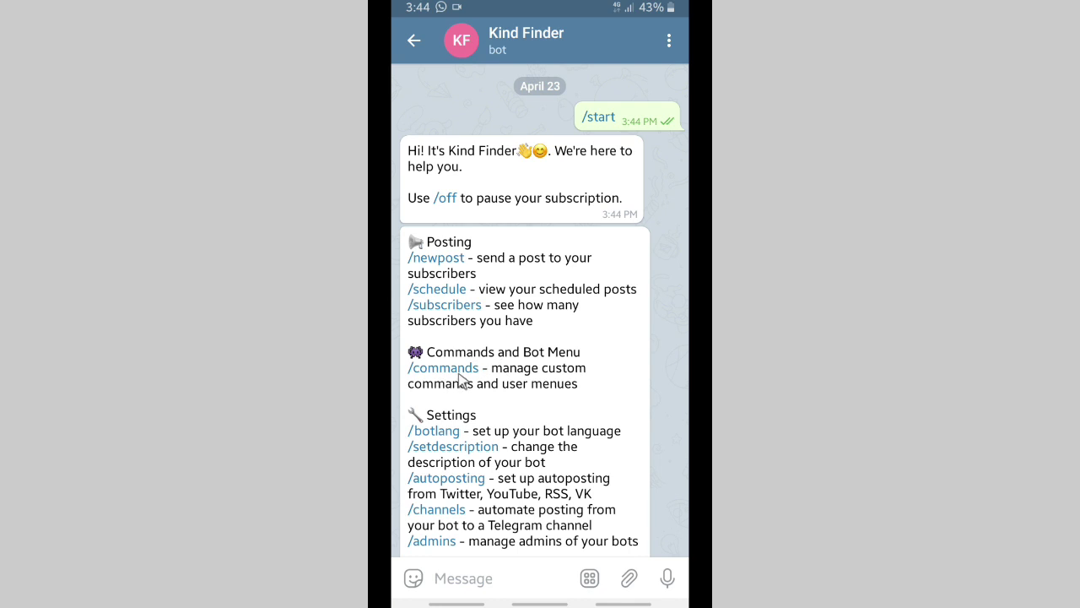
scroll(461, 381, down, 1)
scroll(464, 375, down, 1)
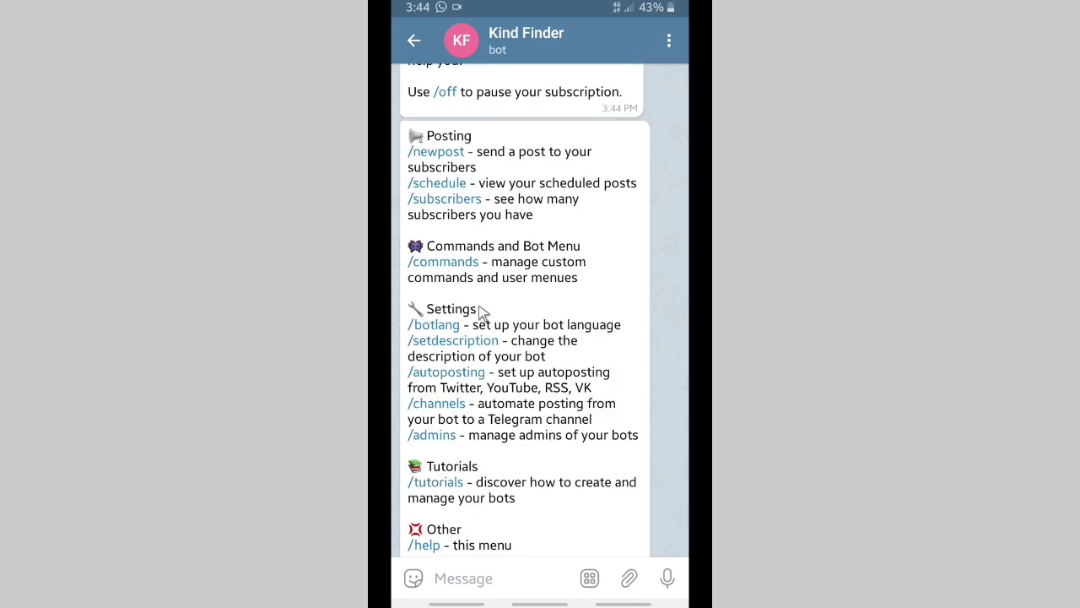